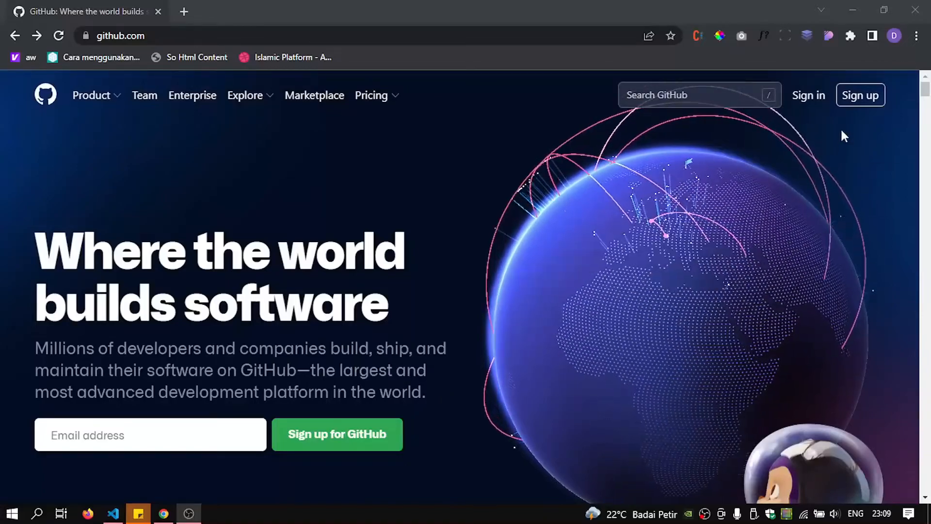
- Sign in to GitHub with the account's email address and password, and save the password in the browser
{"action": "left_click", "coordinate": [869, 104]}
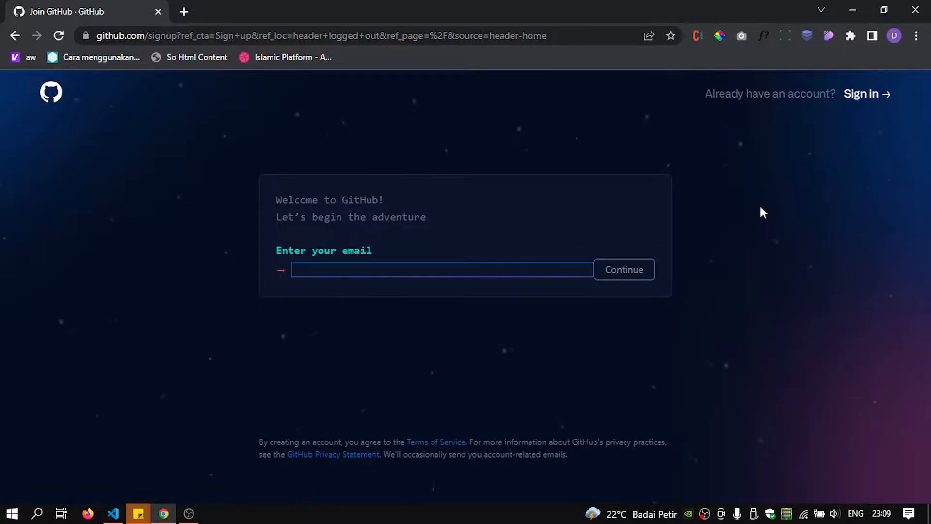
{"action": "left_click", "coordinate": [867, 97]}
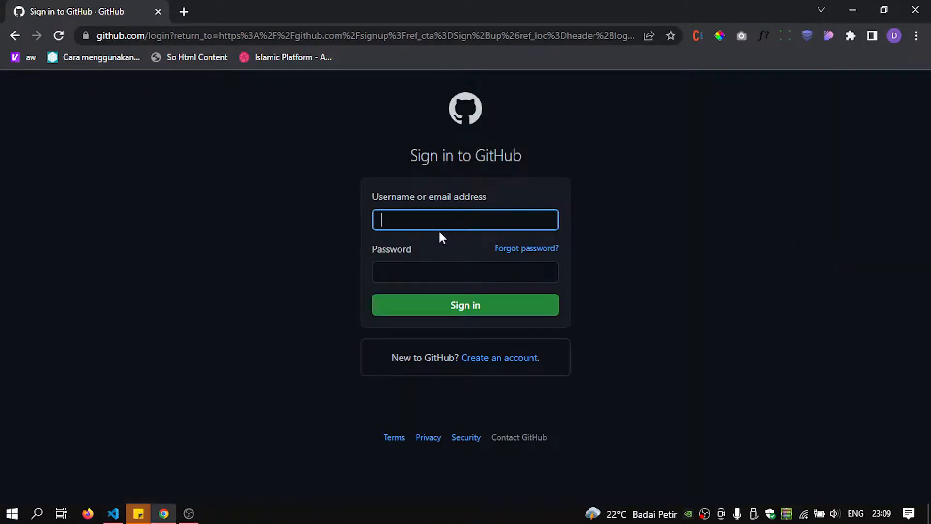
{"action": "left_click", "coordinate": [414, 224]}
{"action": "type", "text": "di"}
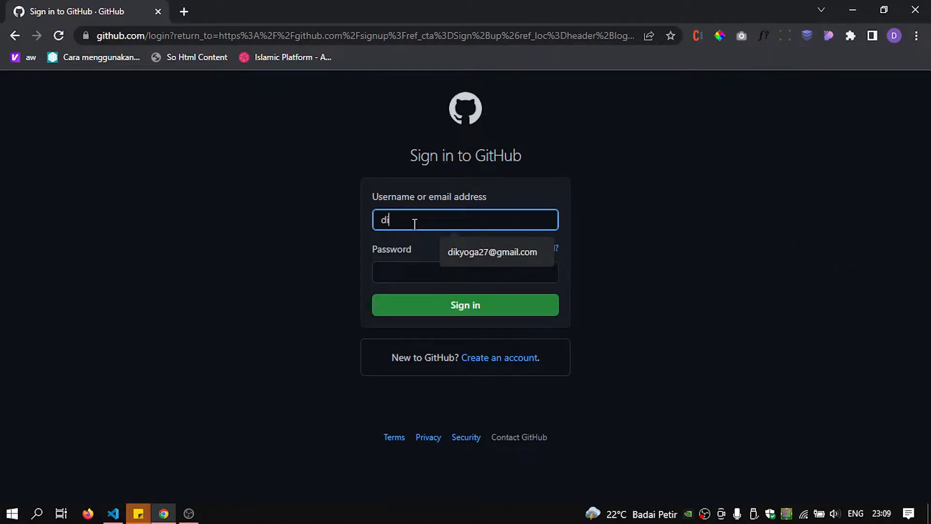
{"action": "key", "text": "Tab"}
{"action": "type", "text": "••••••••••••"}
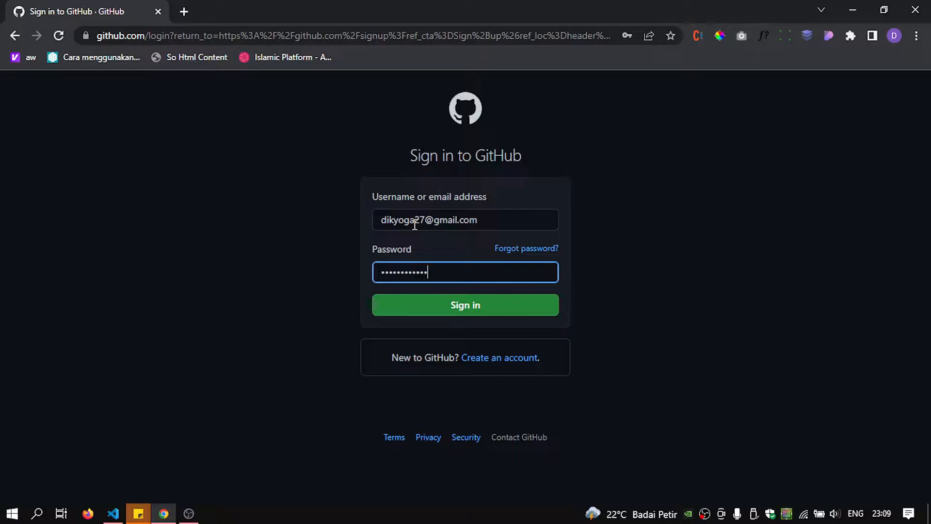
{"action": "key", "text": "Return"}
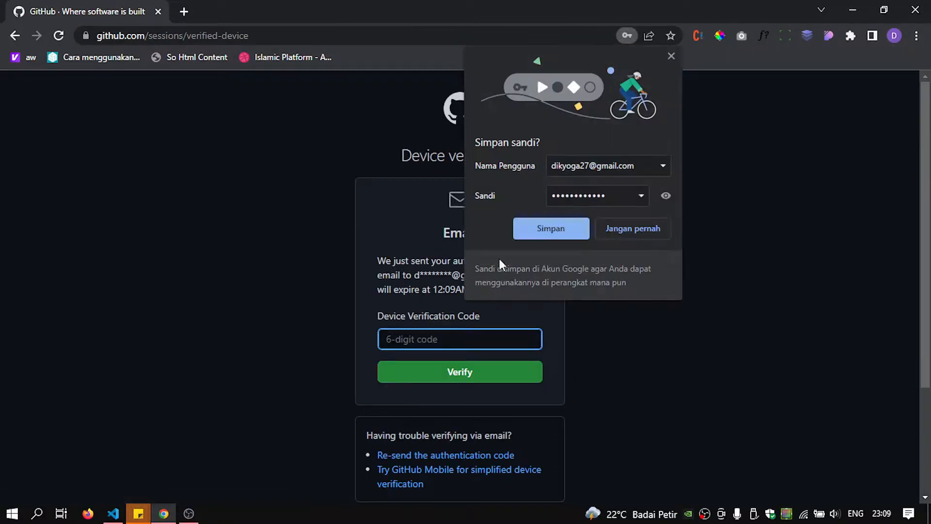
{"action": "left_click", "coordinate": [560, 228]}
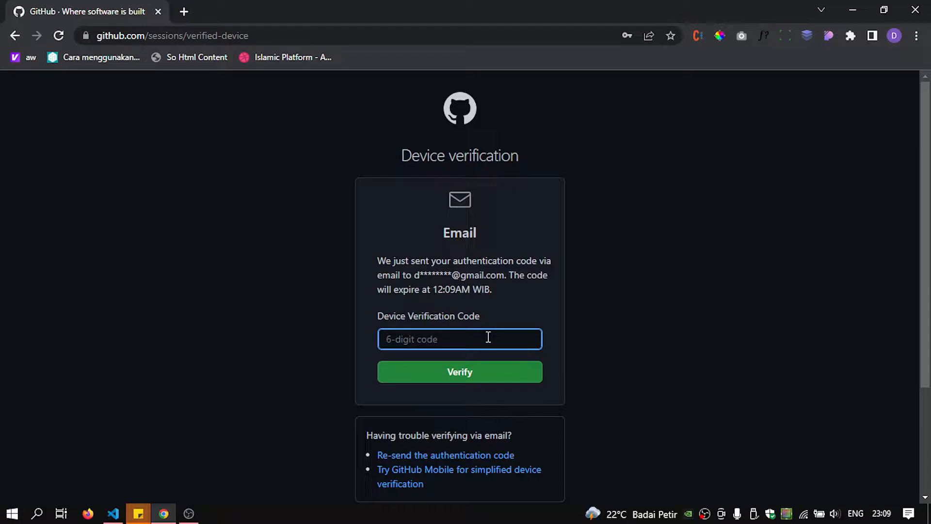
- Enter the 6-digit device verification code received by email to complete the sign-in
{"action": "key", "text": "BackSpace"}
{"action": "key", "text": "BackSpace"}
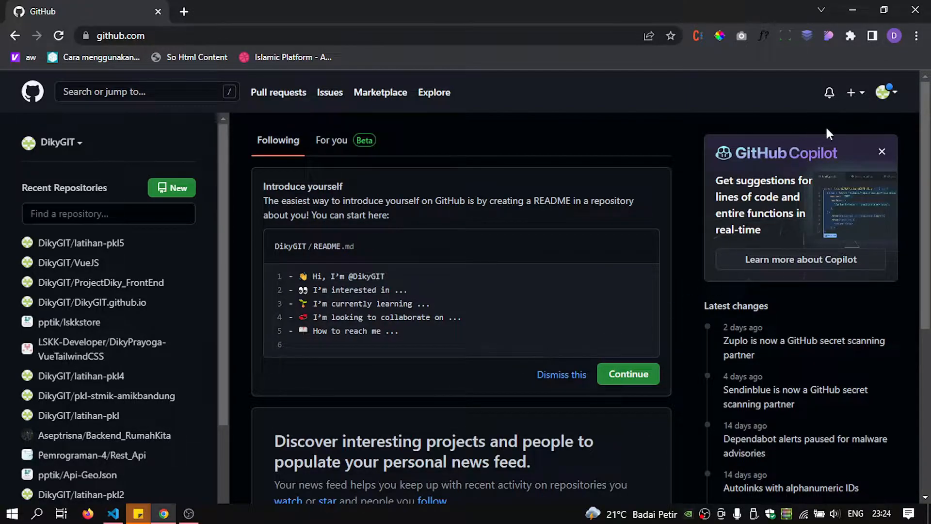
- Start a new GitHub repository and name it landing-page
{"action": "left_click", "coordinate": [857, 99]}
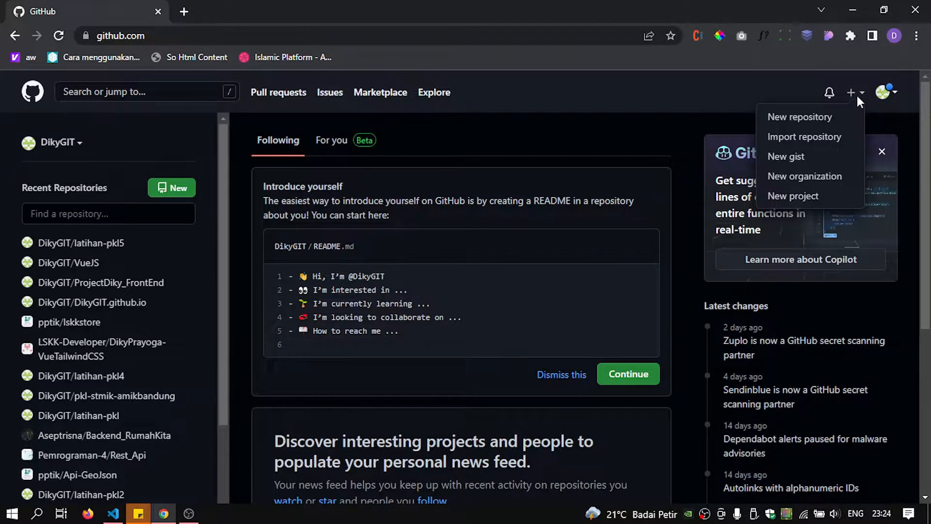
{"action": "left_click", "coordinate": [814, 118]}
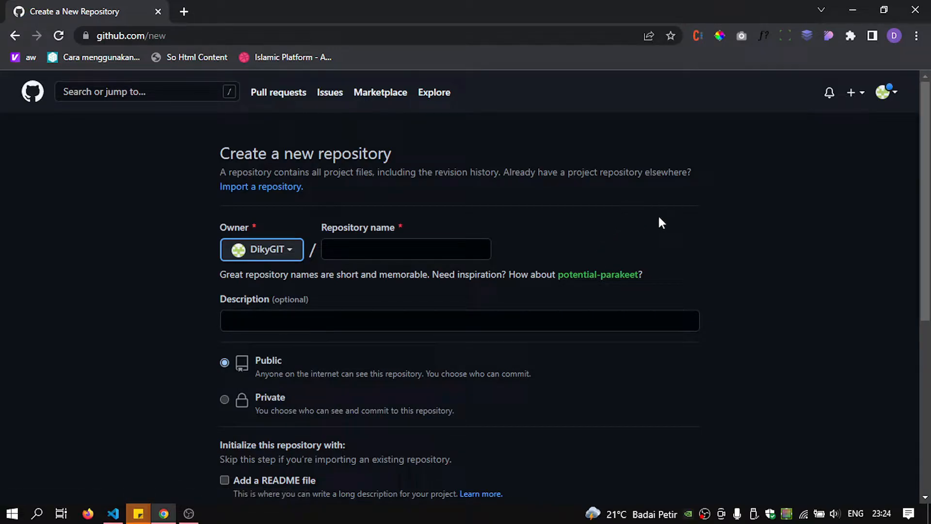
{"action": "left_click", "coordinate": [440, 249]}
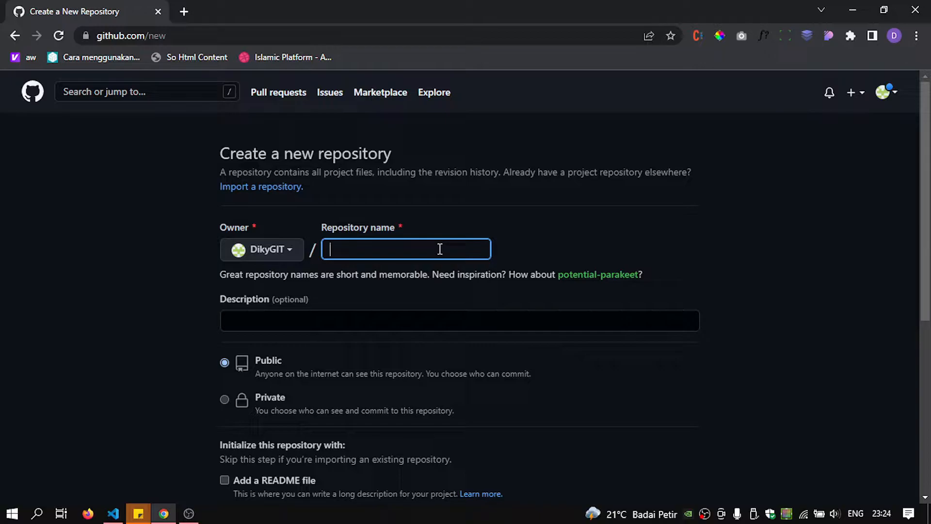
{"action": "type", "text": "landing-page"}
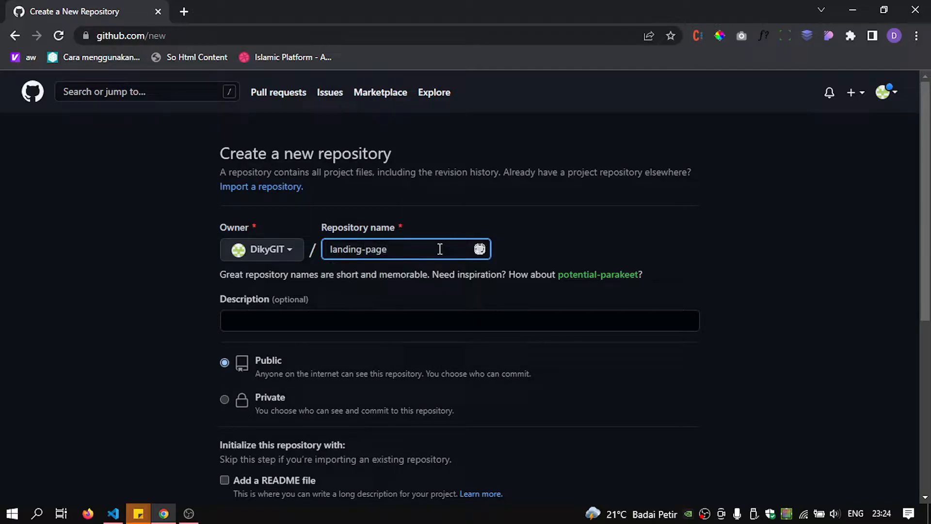
- Try a space instead of the hyphen in the repository name and restore the hyphen
{"action": "key", "text": "Left"}
{"action": "key", "text": "Left"}
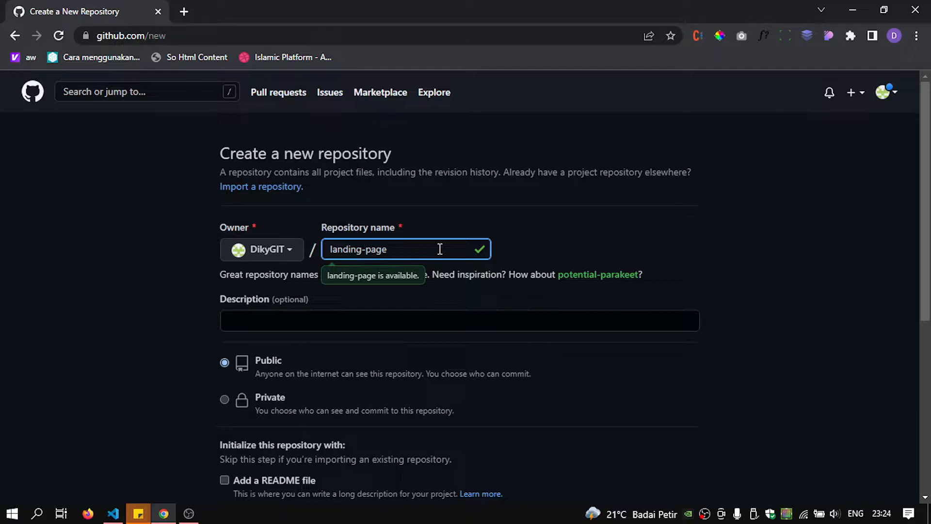
{"action": "key", "text": "BackSpace"}
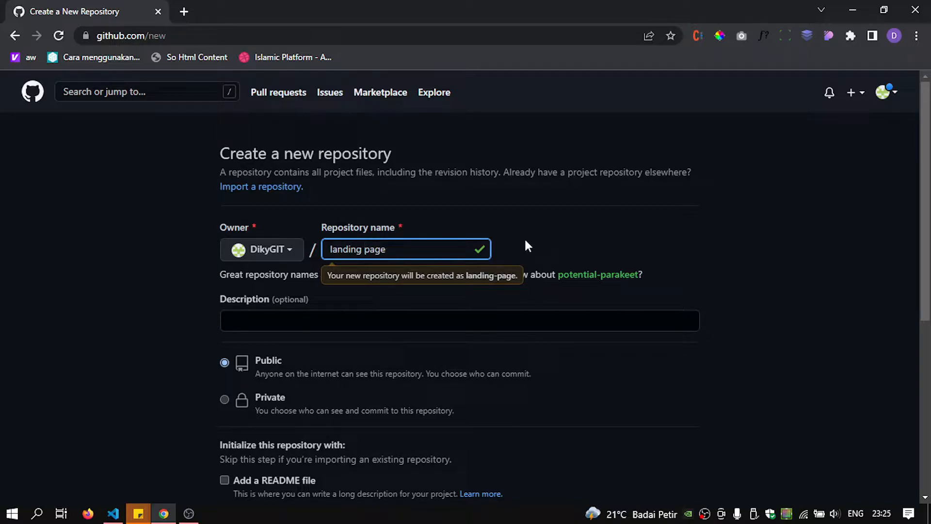
{"action": "key", "text": "BackSpace"}
{"action": "type", "text": "-"}
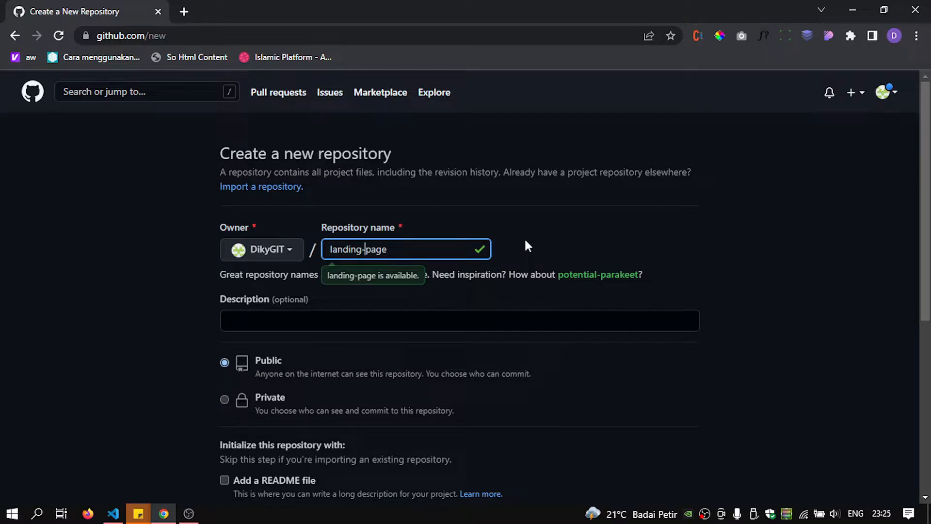
{"action": "left_click", "coordinate": [779, 239]}
- Enter the repository description "Repository ini berisi tentang Project Landing Page dengan menggunakan HTML CSS JS"
{"action": "left_click", "coordinate": [630, 318]}
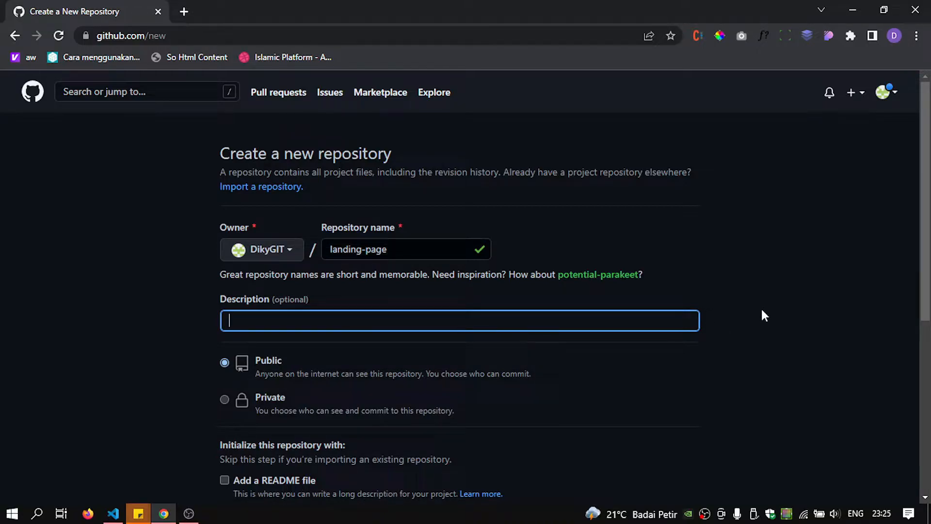
{"action": "type", "text": "Repository ini berisi"}
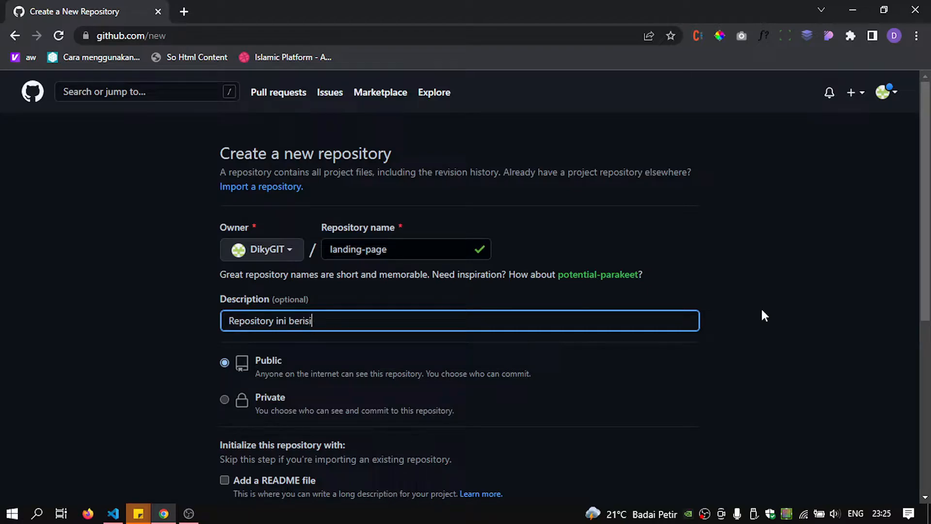
{"action": "type", "text": "ang Project L"}
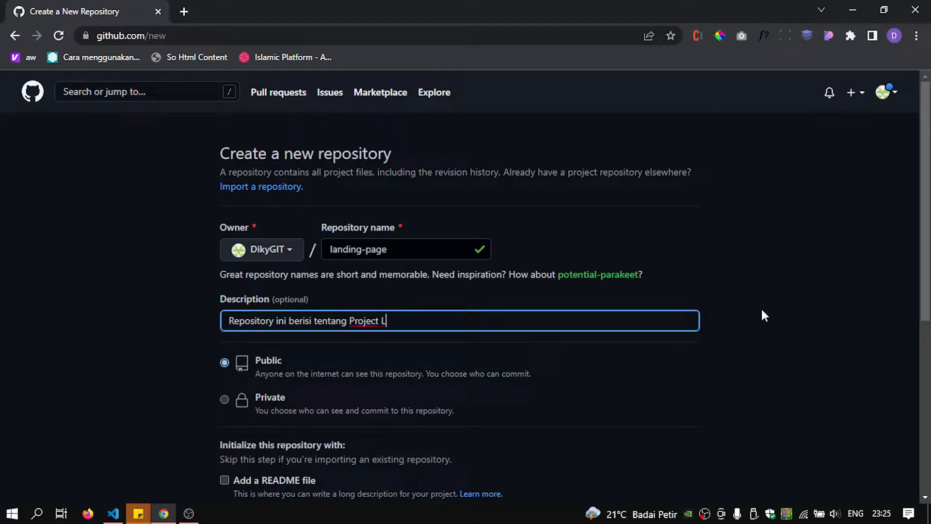
{"action": "type", "text": "anding Page "}
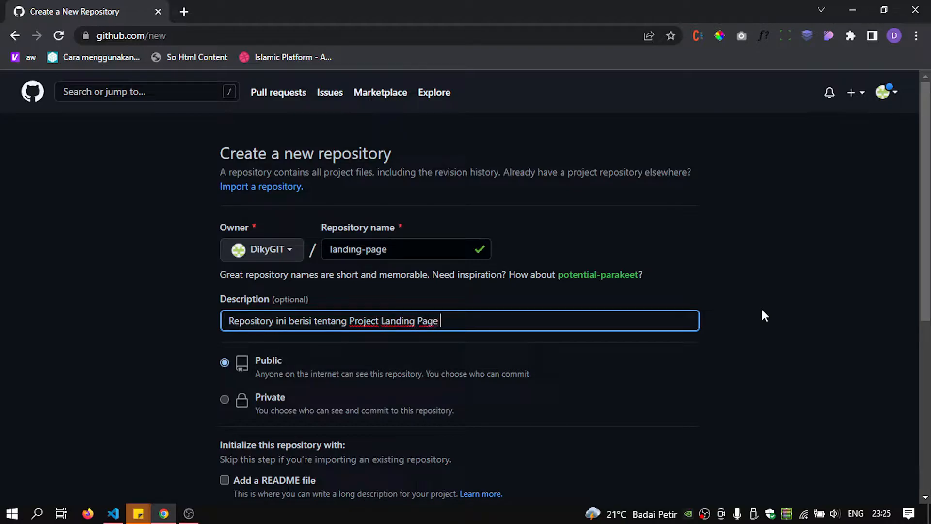
{"action": "type", "text": "dengan menggunaka"}
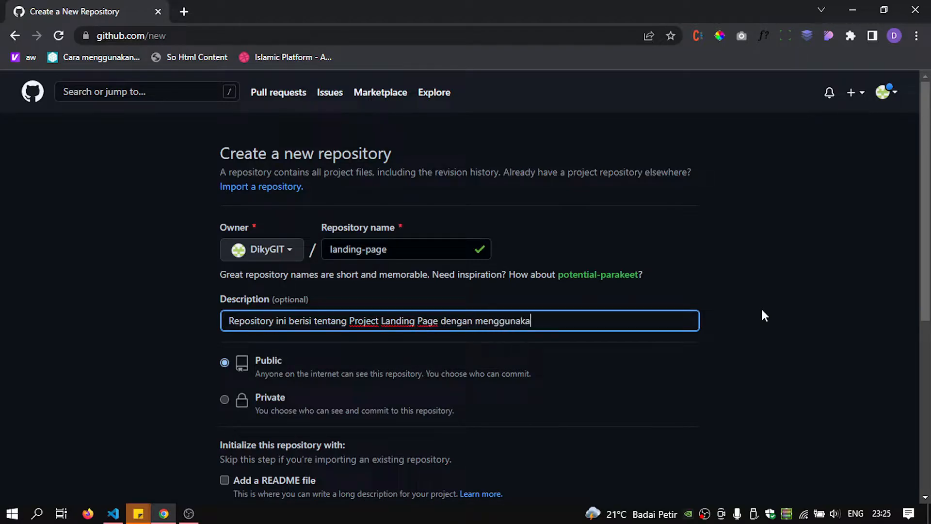
{"action": "type", "text": "n HTML CSS JS"}
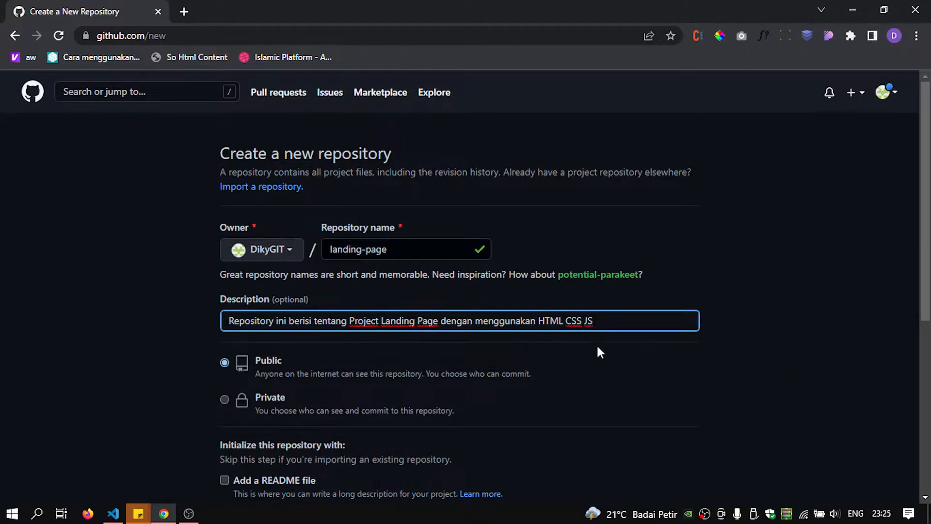
- Set the repository's visibility to Public and create it without a README, .gitignore template or license
{"action": "left_click", "coordinate": [227, 362]}
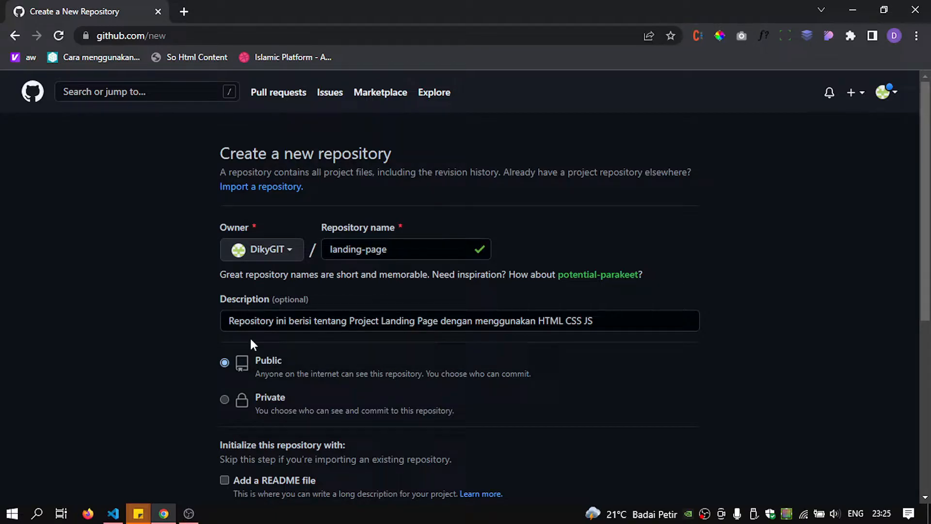
{"action": "scroll", "coordinate": [726, 364], "scroll_direction": "down", "scroll_amount": 5}
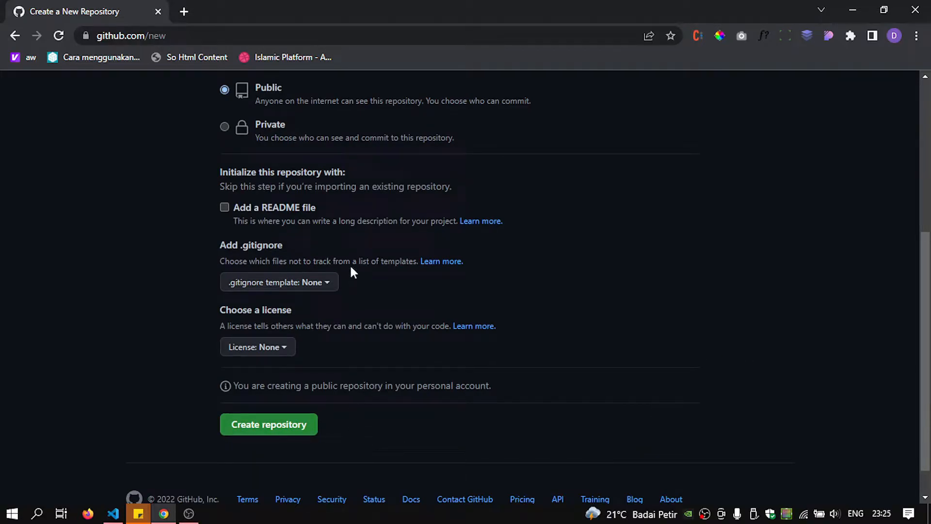
{"action": "left_click", "coordinate": [281, 431]}
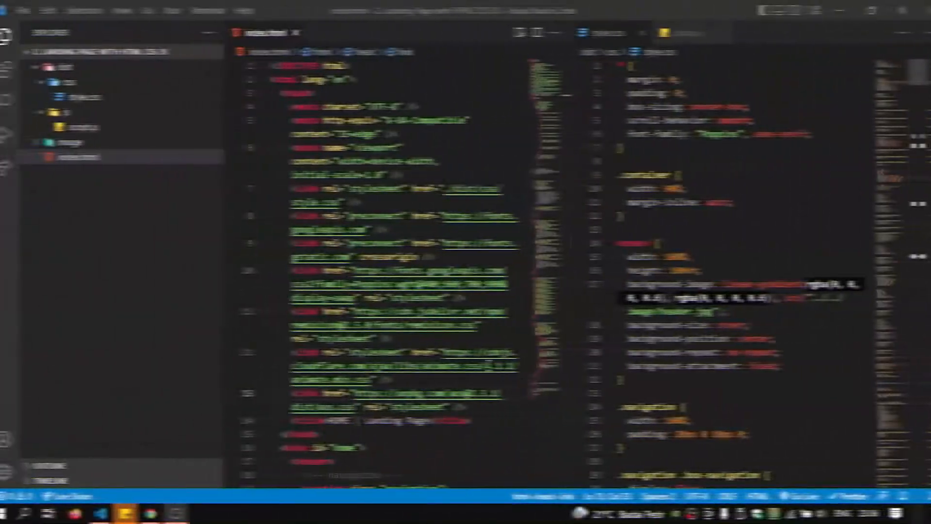
{"action": "left_click", "coordinate": [448, 430]}
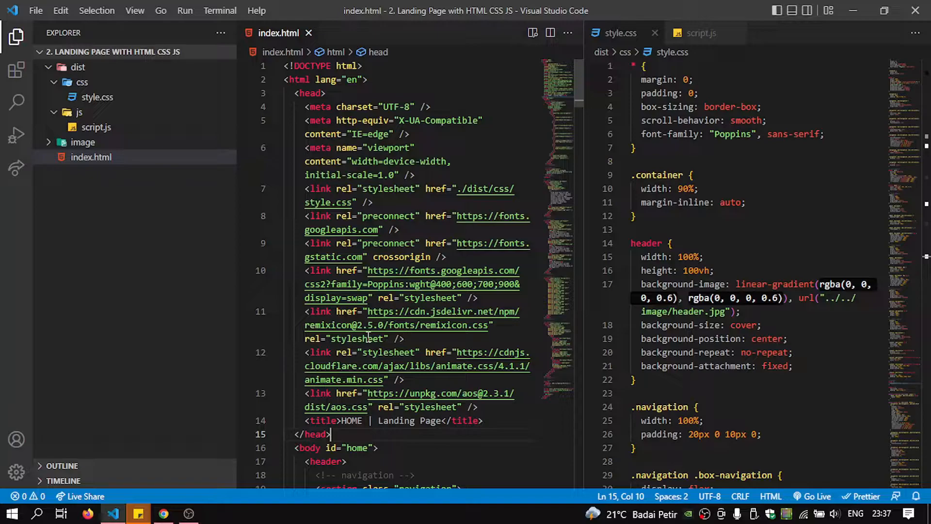
{"action": "left_click", "coordinate": [228, 10]}
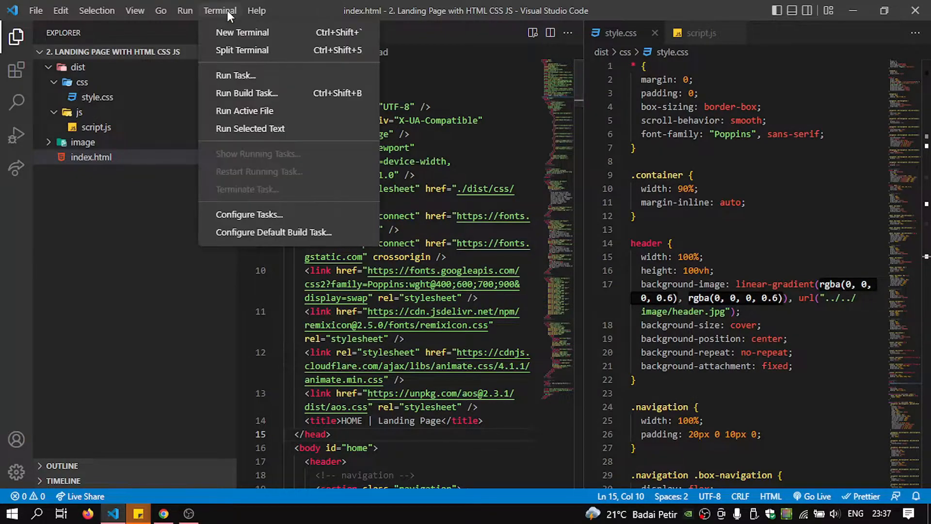
{"action": "left_click", "coordinate": [238, 33]}
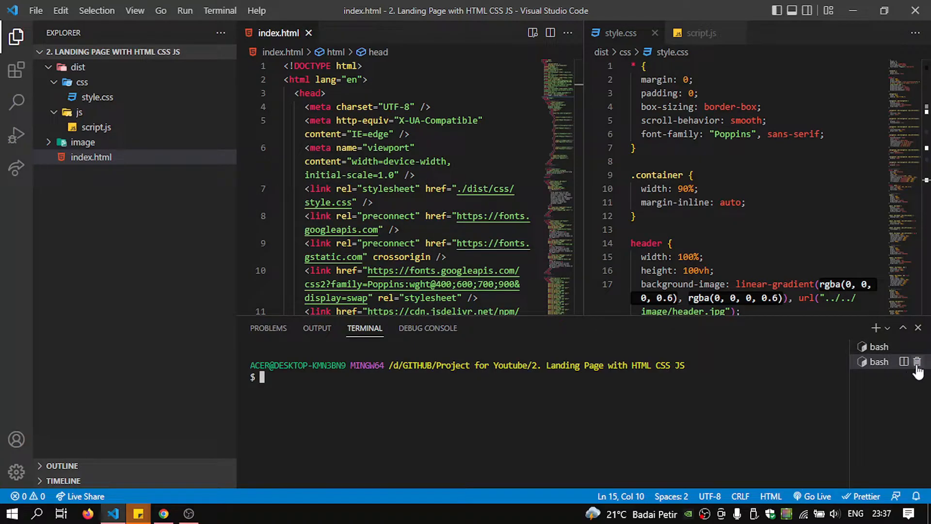
{"action": "left_click", "coordinate": [917, 363]}
{"action": "left_click", "coordinate": [918, 327]}
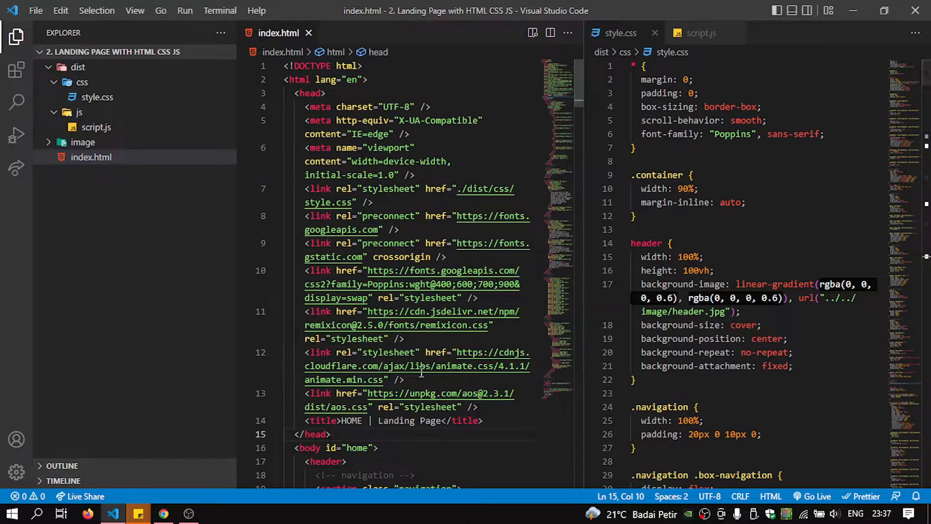
- Open the integrated terminal in Visual Studio Code and run git init in the project folder, copying the command from GitHub's setup instructions in Chrome
{"action": "left_click", "coordinate": [421, 408]}
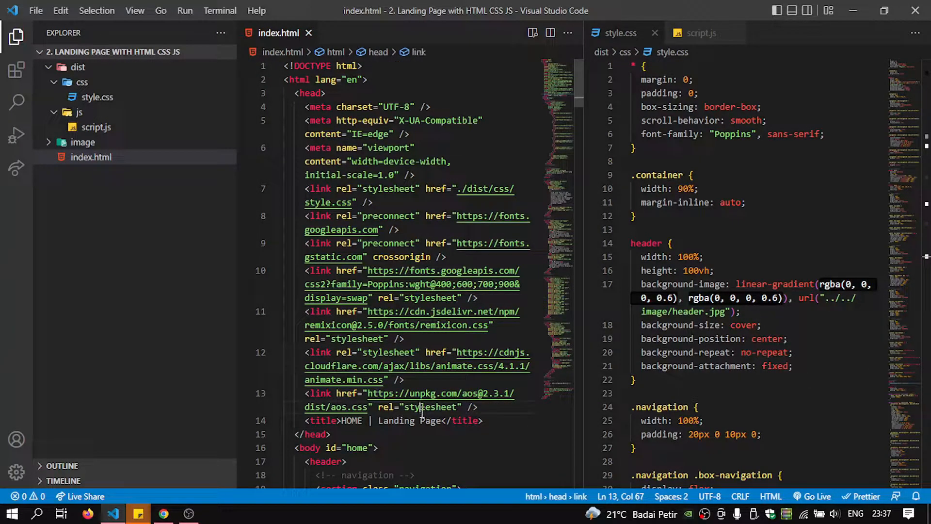
{"action": "key", "text": "ctrl+grave"}
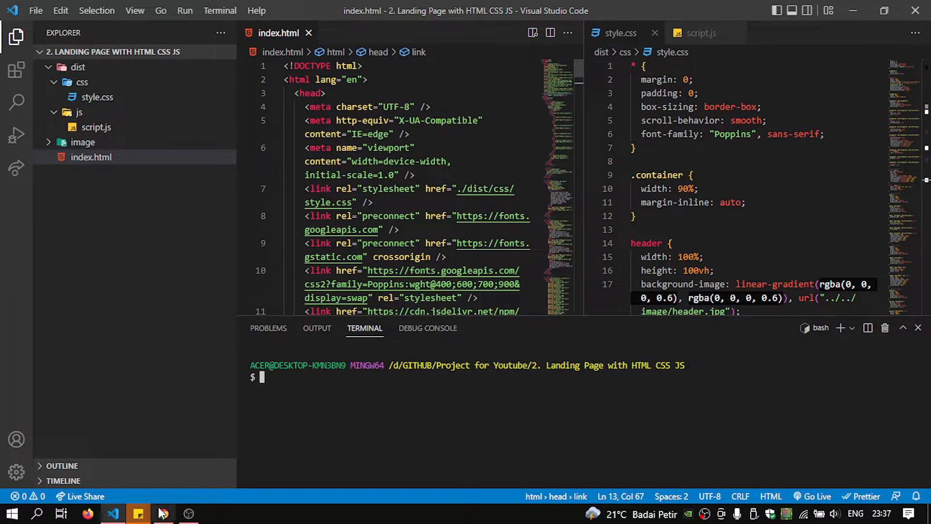
{"action": "mouse_move", "coordinate": [162, 517]}
{"action": "left_click", "coordinate": [170, 456]}
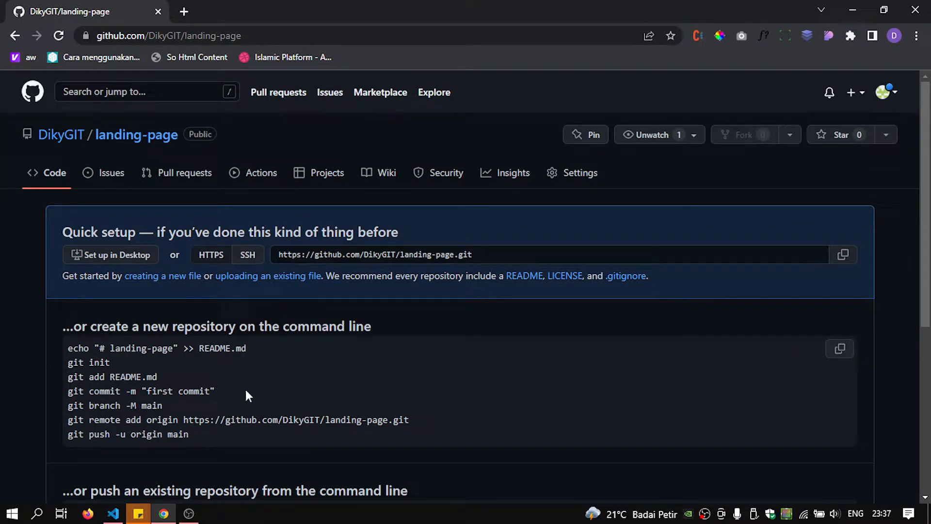
{"action": "triple_click", "coordinate": [68, 362]}
{"action": "left_click_drag", "start_coordinate": [65, 364], "coordinate": [156, 365]}
{"action": "key", "text": "ctrl+c"}
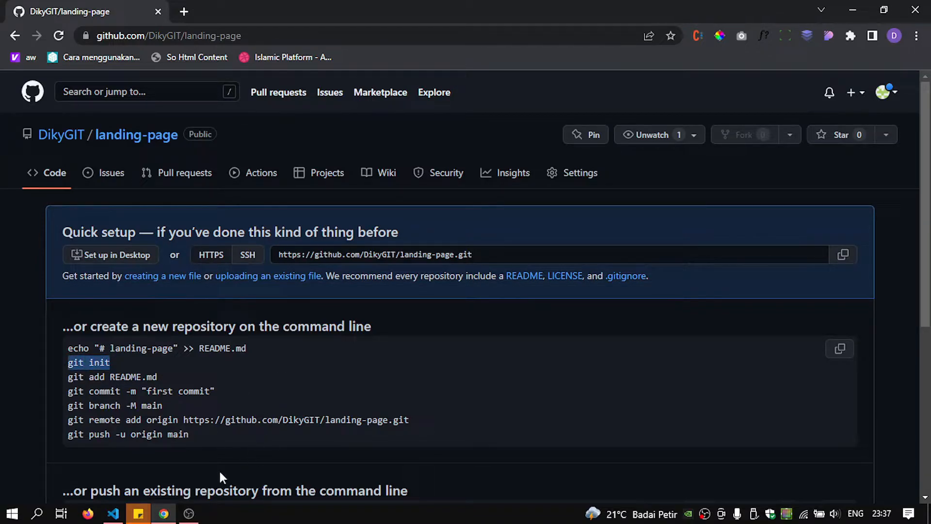
{"action": "left_click", "coordinate": [113, 513]}
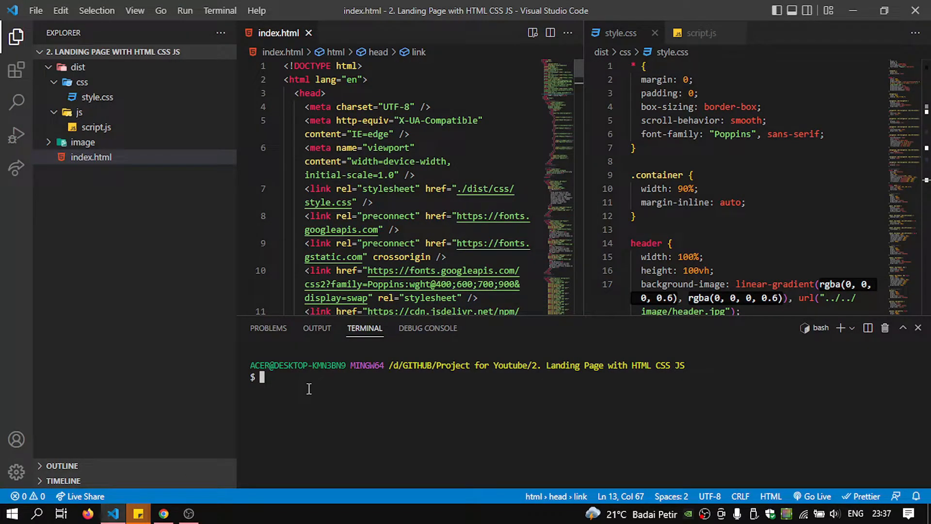
{"action": "key", "text": "ctrl+v"}
{"action": "key", "text": "Return"}
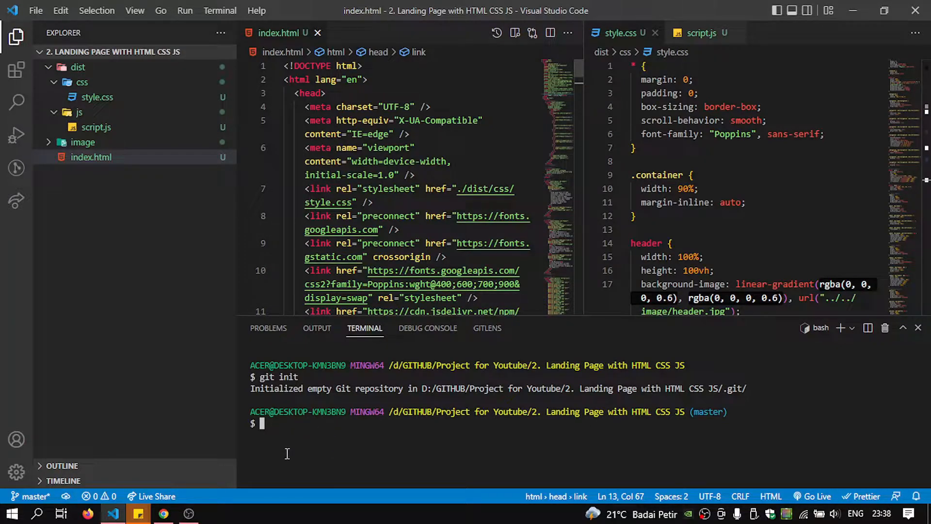
- Stage all project files by running git add . in the Visual Studio Code terminal, copying "git add" from GitHub's setup instructions in Chrome
{"action": "left_click", "coordinate": [164, 514]}
{"action": "left_click", "coordinate": [189, 380]}
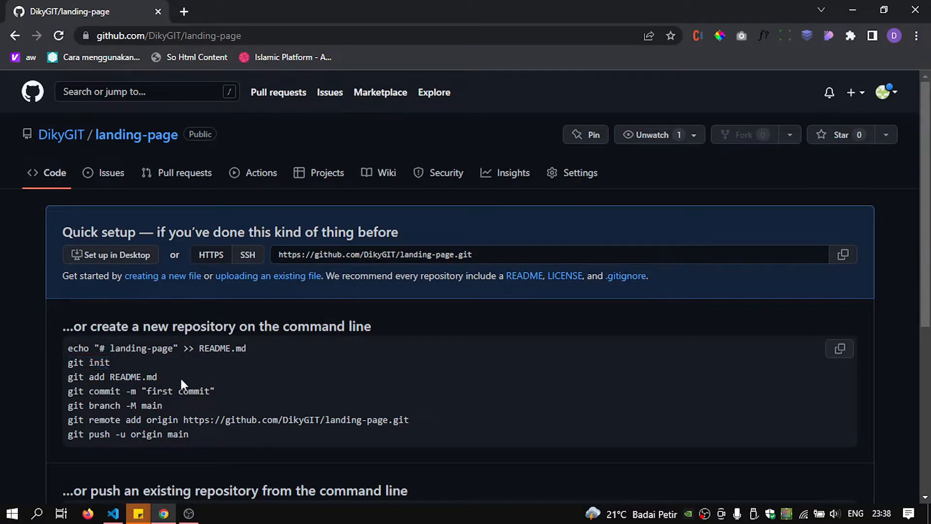
{"action": "left_click_drag", "start_coordinate": [67, 377], "coordinate": [109, 377]}
{"action": "key", "text": "ctrl+c"}
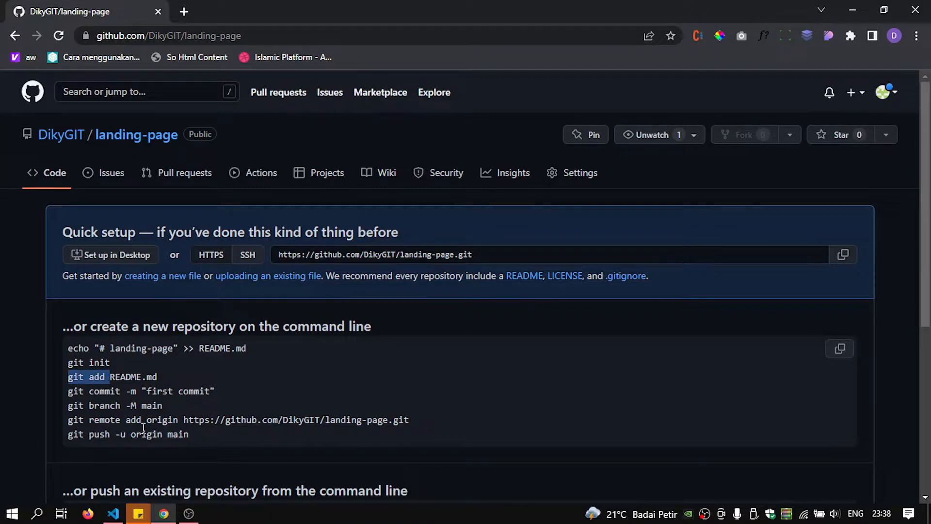
{"action": "left_click", "coordinate": [114, 512]}
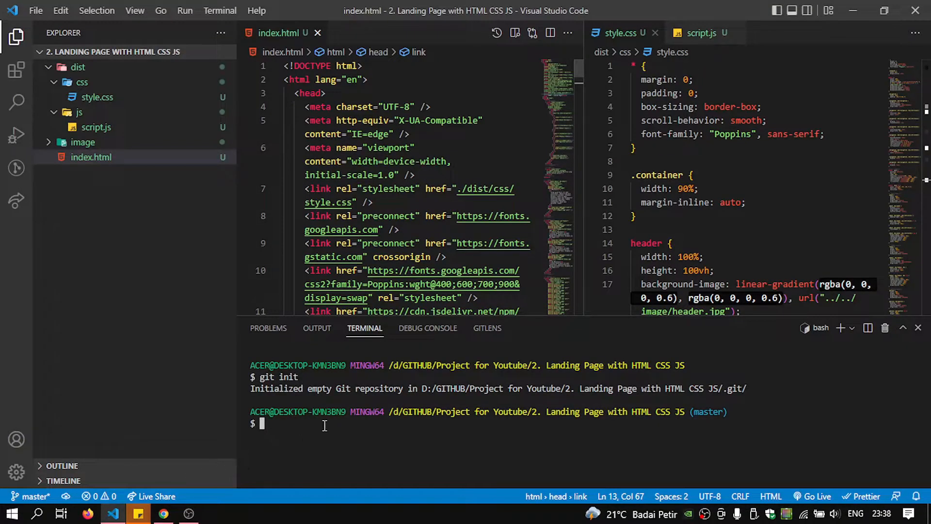
{"action": "key", "text": "ctrl+v"}
{"action": "type", "text": "."}
{"action": "key", "text": "BackSpace"}
{"action": "type", "text": "*"}
{"action": "key", "text": "BackSpace"}
{"action": "type", "text": "."}
{"action": "key", "text": "Return"}
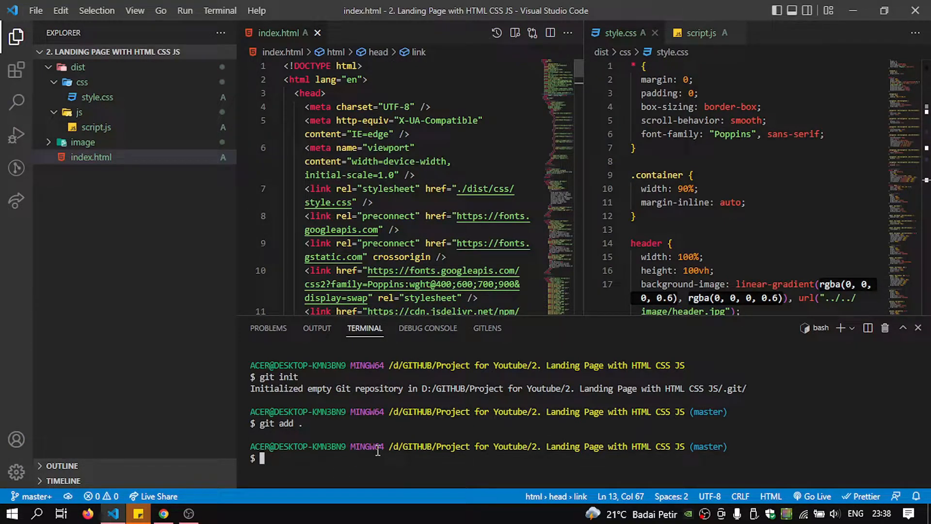
- Run git status in an enlarged terminal and examine the list of files staged for commit
{"action": "type", "text": "git status"}
{"action": "key", "text": "Return"}
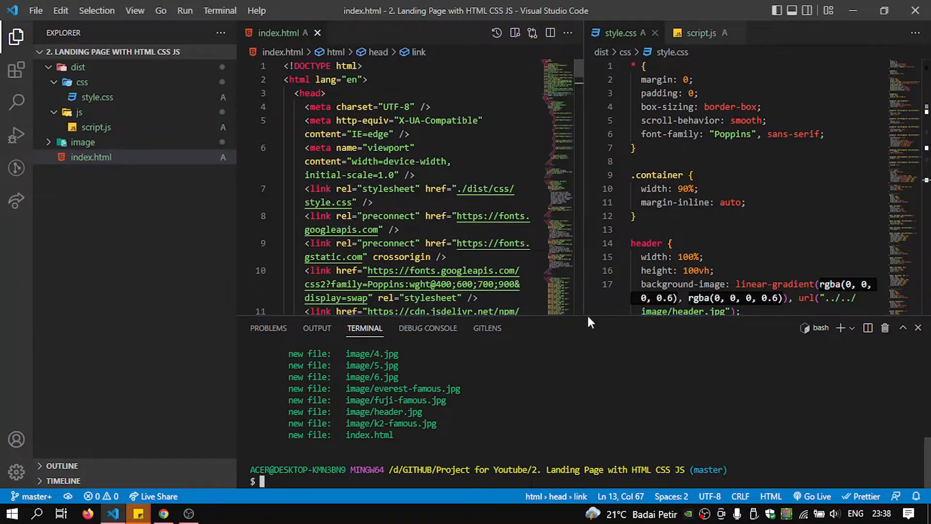
{"action": "left_click_drag", "start_coordinate": [586, 315], "coordinate": [588, 236]}
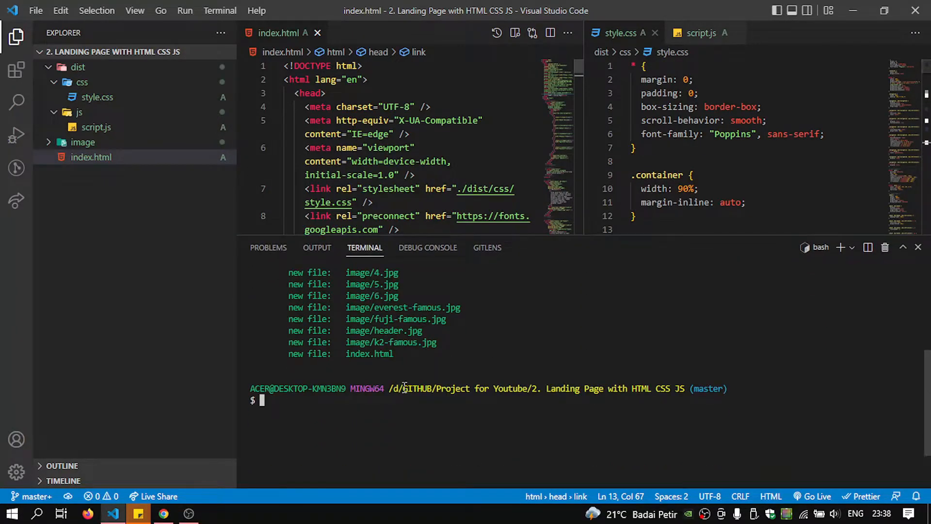
{"action": "scroll", "coordinate": [414, 383], "scroll_direction": "up", "scroll_amount": 6}
{"action": "scroll", "coordinate": [393, 403], "scroll_direction": "down", "scroll_amount": 6}
{"action": "scroll", "coordinate": [386, 410], "scroll_direction": "up", "scroll_amount": 4}
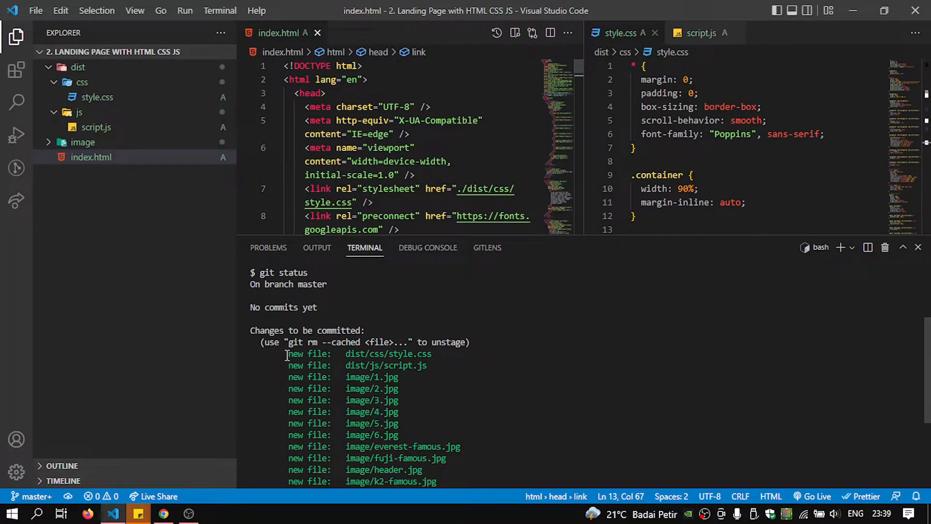
{"action": "left_click_drag", "start_coordinate": [279, 354], "coordinate": [391, 402]}
{"action": "left_click", "coordinate": [443, 437]}
{"action": "scroll", "coordinate": [346, 399], "scroll_direction": "up", "scroll_amount": 3}
{"action": "scroll", "coordinate": [314, 399], "scroll_direction": "down", "scroll_amount": 5}
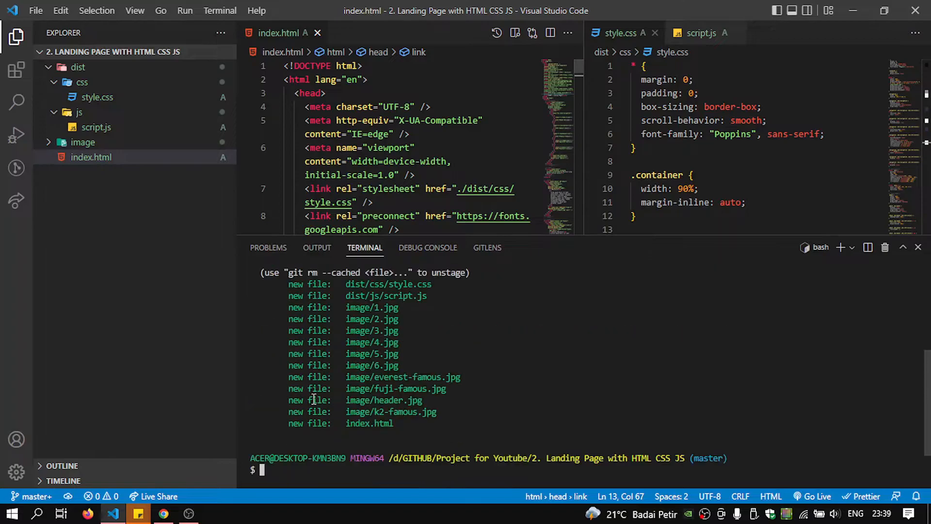
{"action": "scroll", "coordinate": [314, 399], "scroll_direction": "up", "scroll_amount": 2}
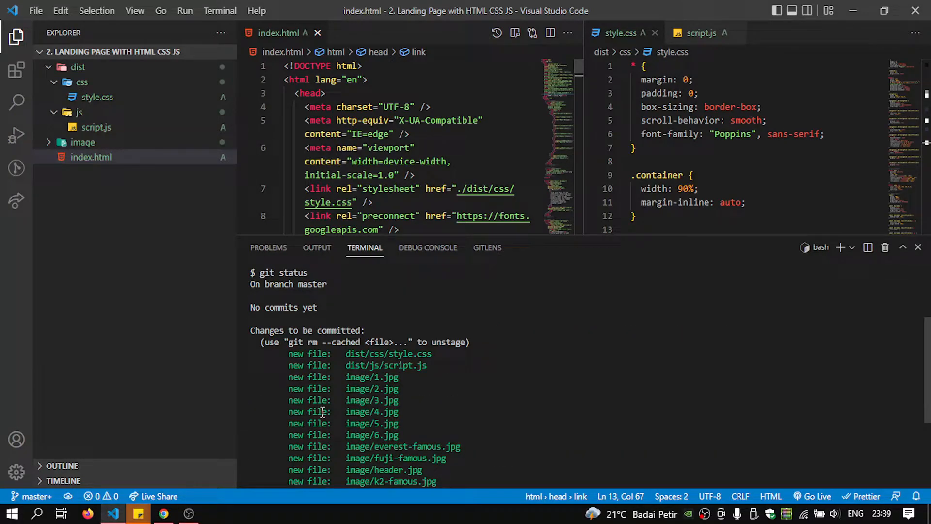
{"action": "scroll", "coordinate": [328, 417], "scroll_direction": "down", "scroll_amount": 2}
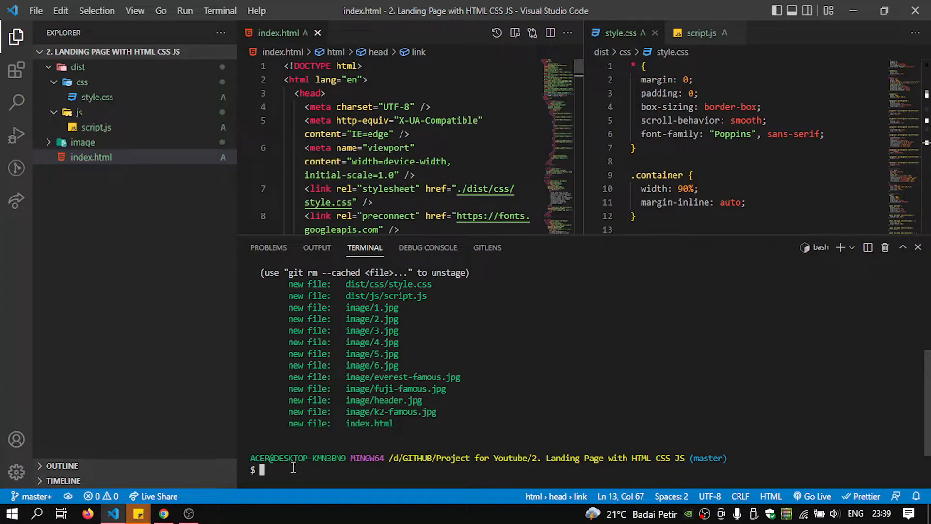
- Copy the git commit -m "first commit" command from GitHub's setup instructions in Chrome into the Visual Studio Code terminal
{"action": "left_click", "coordinate": [163, 513]}
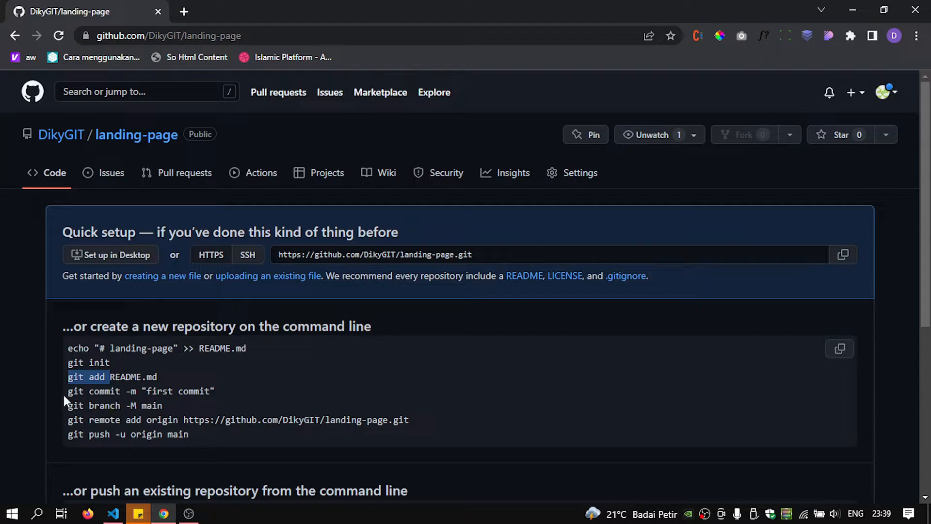
{"action": "left_click_drag", "start_coordinate": [62, 391], "coordinate": [244, 393]}
{"action": "key", "text": "ctrl+c"}
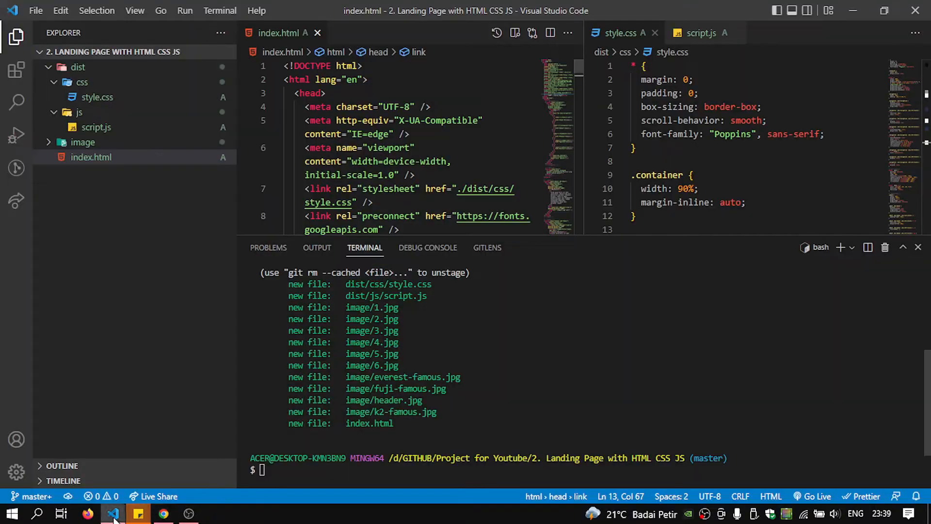
{"action": "left_click", "coordinate": [113, 513]}
{"action": "key", "text": "ctrl+v"}
- Replace the commit message with "Landing Page v1" and run the commit
{"action": "key", "text": "Left"}
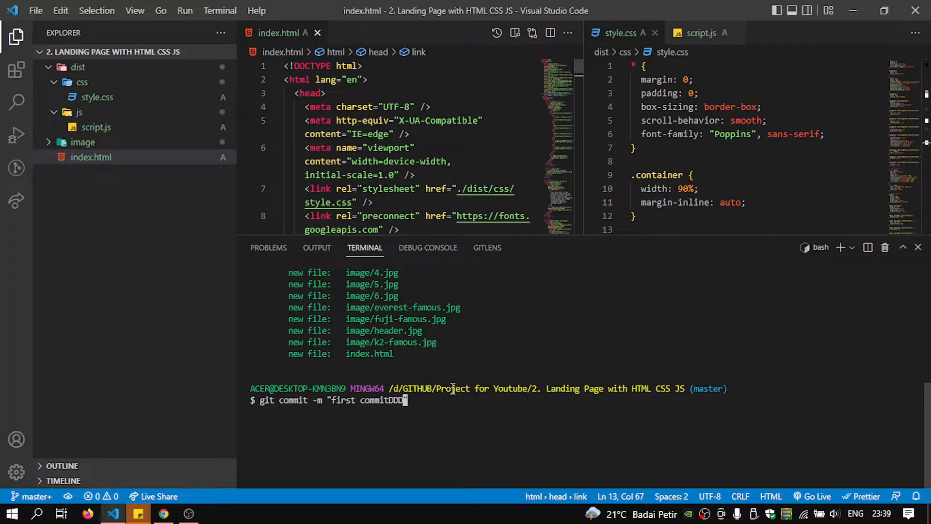
{"action": "key", "text": "BackSpace"}
{"action": "key", "text": "BackSpace"}
{"action": "key", "text": "BackSpace"}
{"action": "key", "text": "BackSpace"}
{"action": "key", "text": "BackSpace"}
{"action": "key", "text": "BackSpace"}
{"action": "key", "text": "BackSpace"}
{"action": "key", "text": "BackSpace"}
{"action": "key", "text": "BackSpace"}
{"action": "key", "text": "BackSpace"}
{"action": "key", "text": "BackSpace"}
{"action": "key", "text": "BackSpace"}
{"action": "key", "text": "BackSpace"}
{"action": "key", "text": "BackSpace"}
{"action": "key", "text": "BackSpace"}
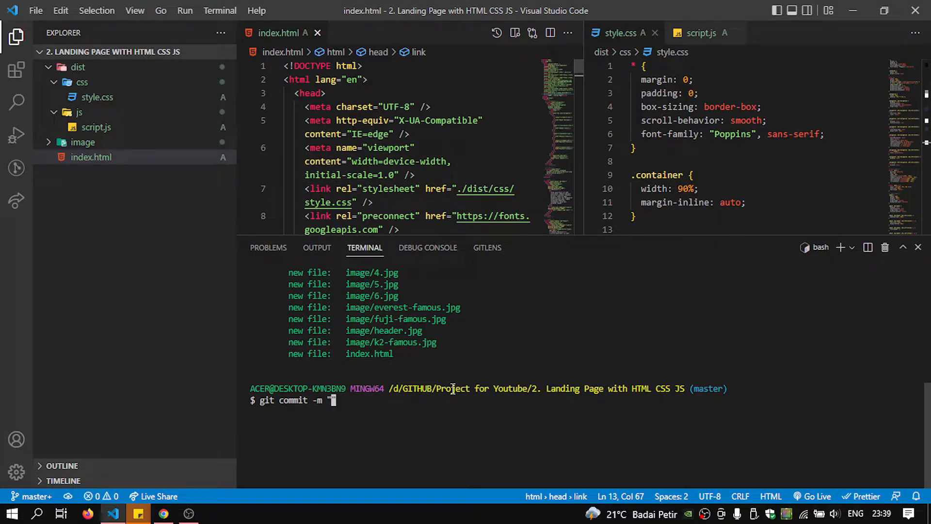
{"action": "type", "text": "Landing Page v1\""}
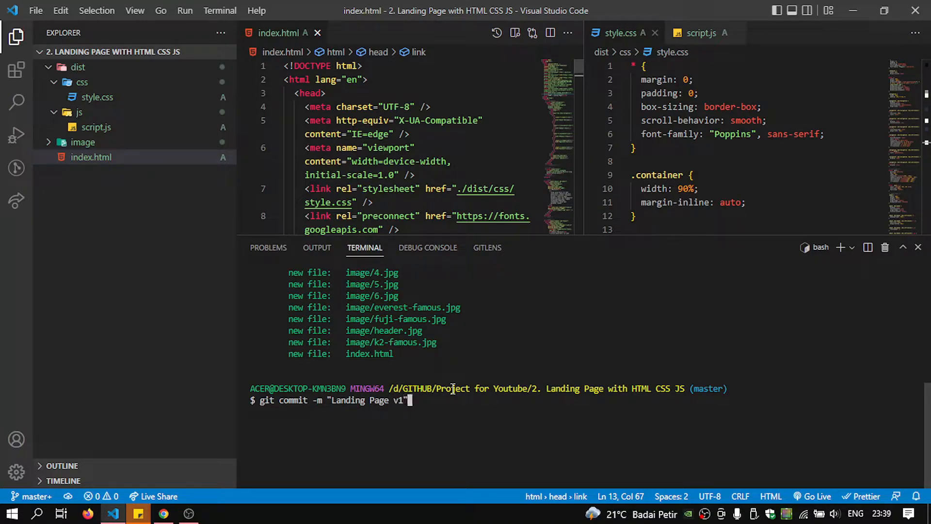
{"action": "key", "text": "Return"}
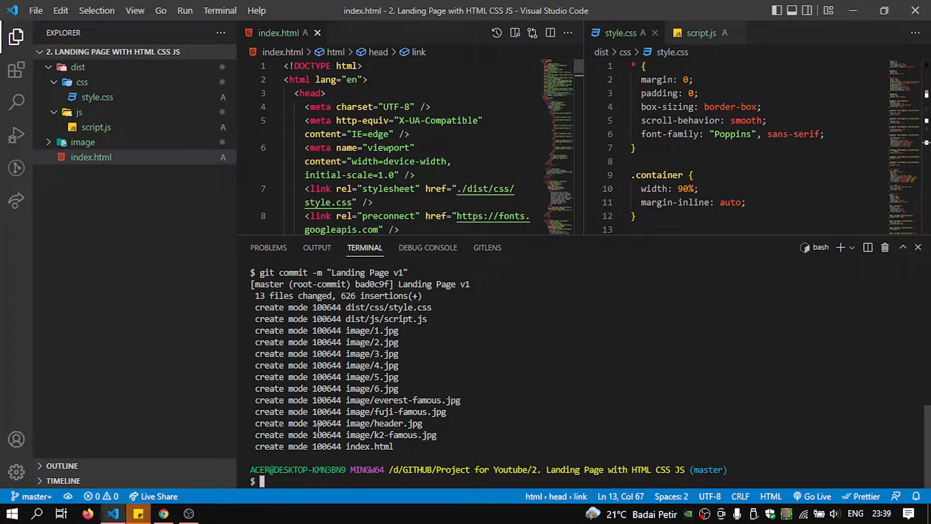
- Rename the branch to main by running git branch -M main in Visual Studio Code, copied from GitHub's setup instructions in Chrome
{"action": "left_click", "coordinate": [160, 517]}
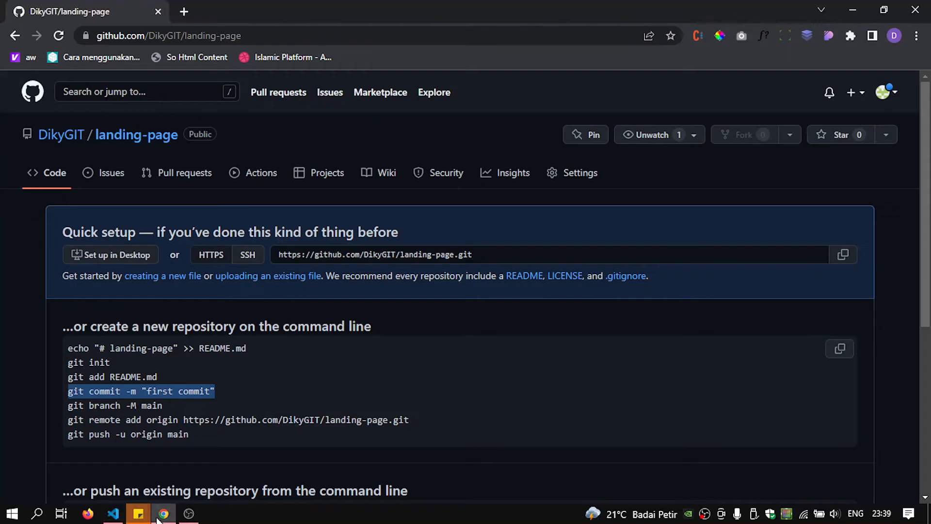
{"action": "left_click_drag", "start_coordinate": [62, 404], "coordinate": [176, 406]}
{"action": "key", "text": "ctrl+c"}
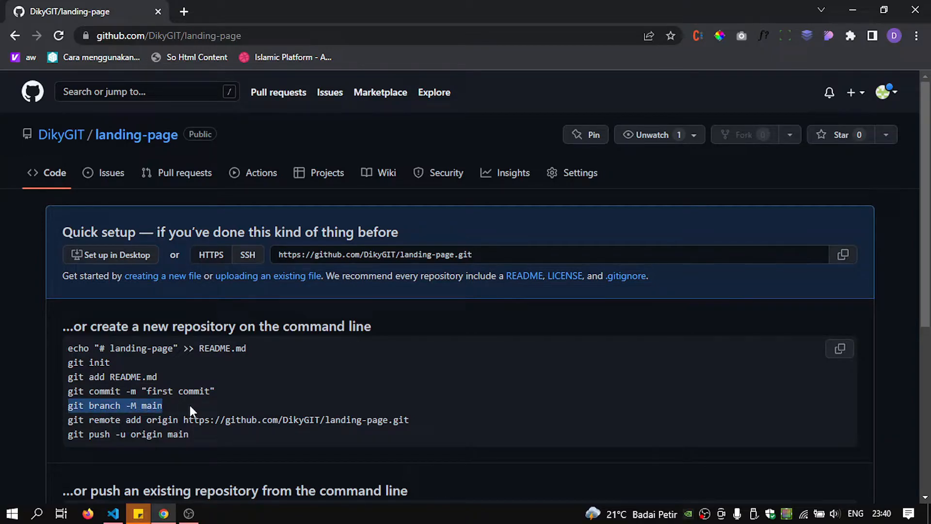
{"action": "left_click", "coordinate": [113, 513]}
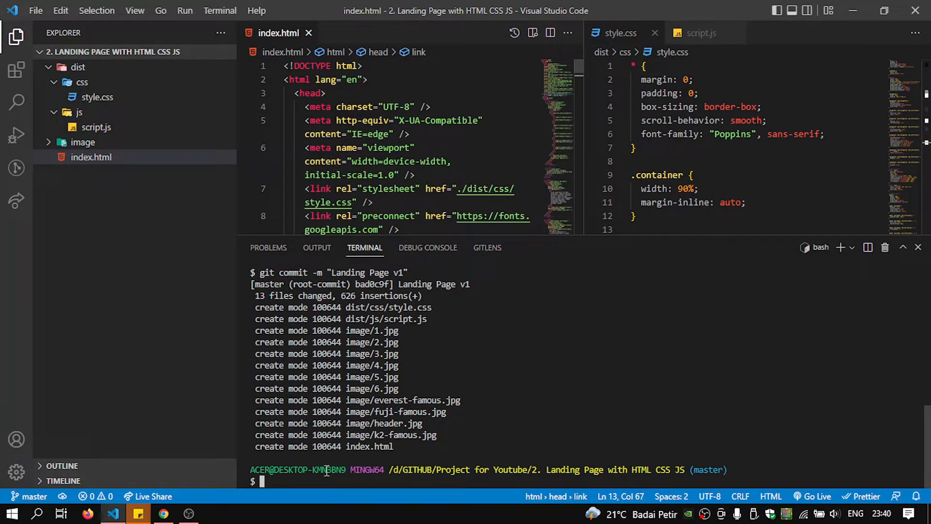
{"action": "key", "text": "ctrl+v"}
{"action": "key", "text": "Return"}
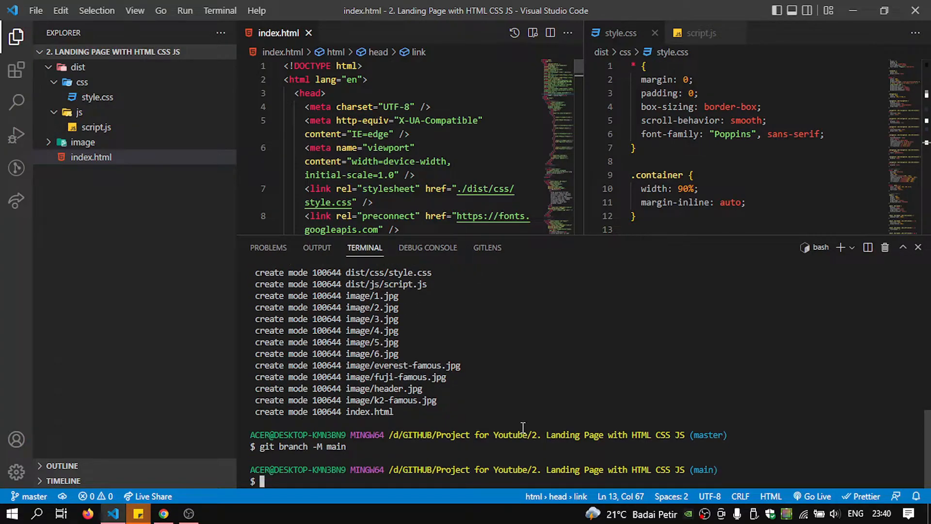
{"action": "left_click_drag", "start_coordinate": [695, 435], "coordinate": [722, 434]}
{"action": "left_click", "coordinate": [744, 437]}
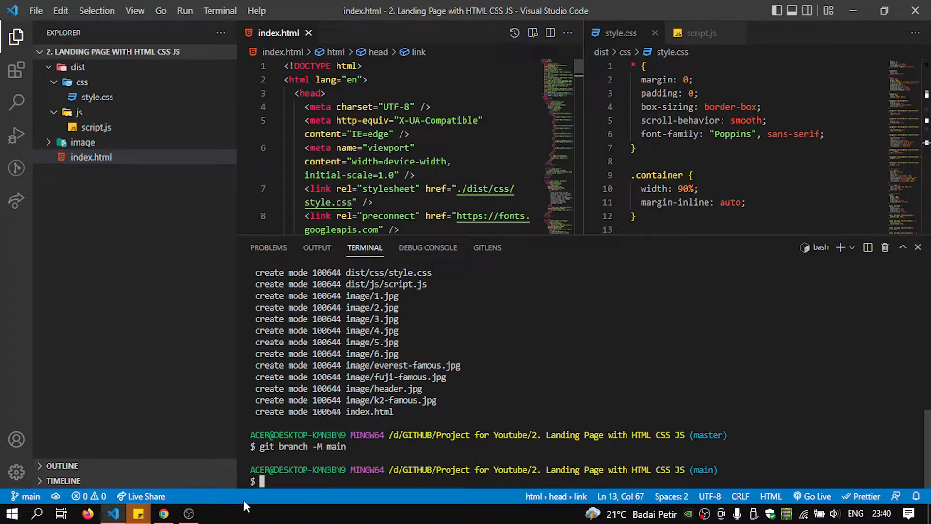
- Run GitHub's git remote add origin command in the Visual Studio Code terminal with the landing-page repository's HTTPS URL, checking the repository address in Chrome
{"action": "left_click", "coordinate": [163, 510]}
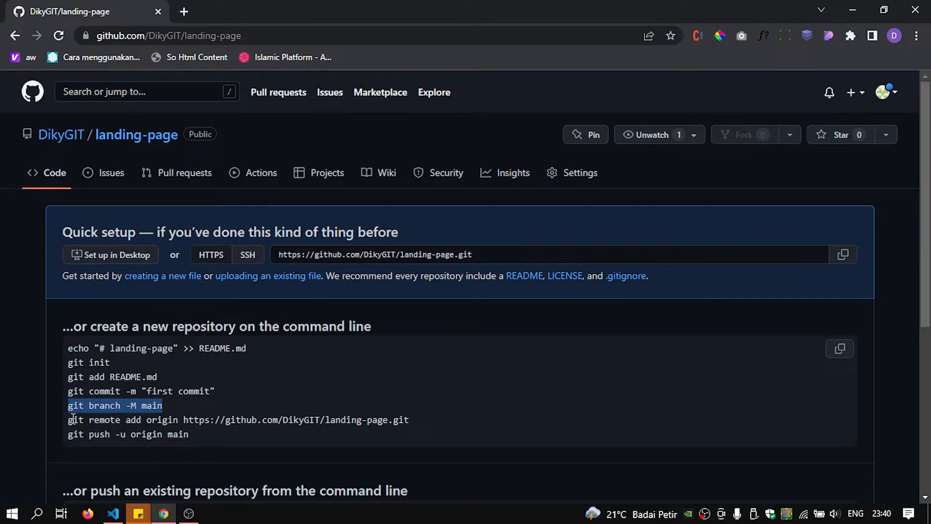
{"action": "left_click_drag", "start_coordinate": [67, 420], "coordinate": [428, 427]}
{"action": "key", "text": "ctrl+c"}
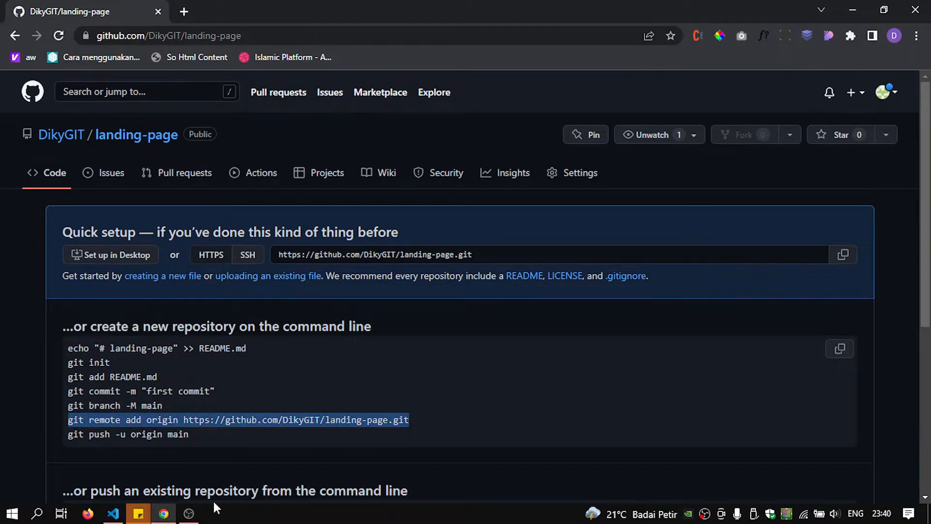
{"action": "left_click", "coordinate": [112, 515]}
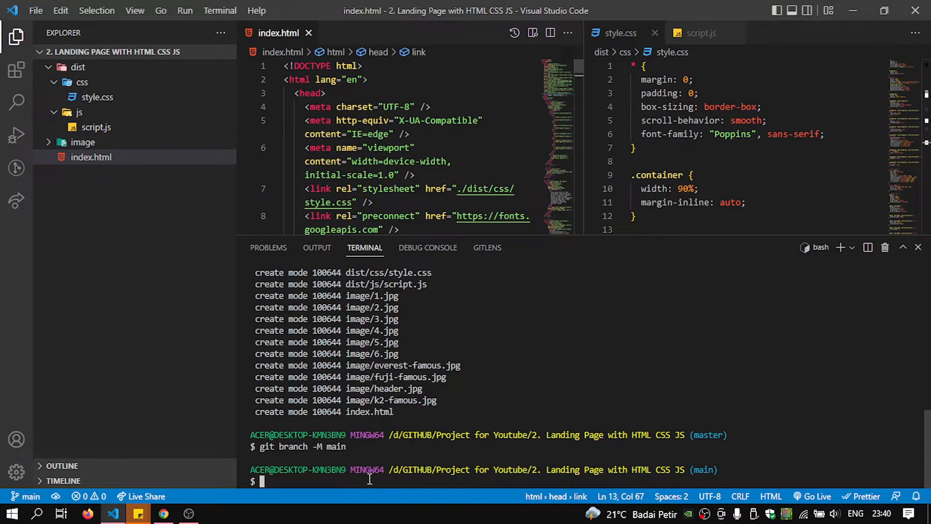
{"action": "key", "text": "ctrl+v"}
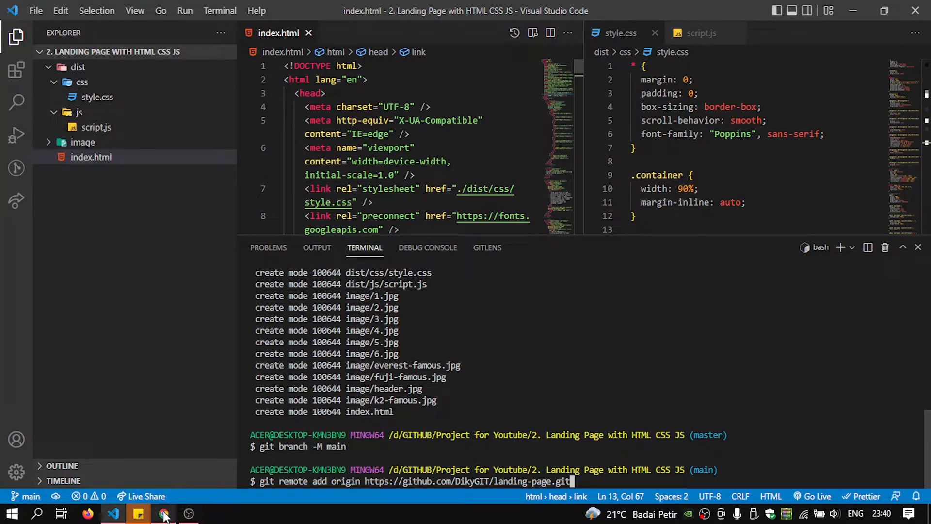
{"action": "mouse_move", "coordinate": [165, 516]}
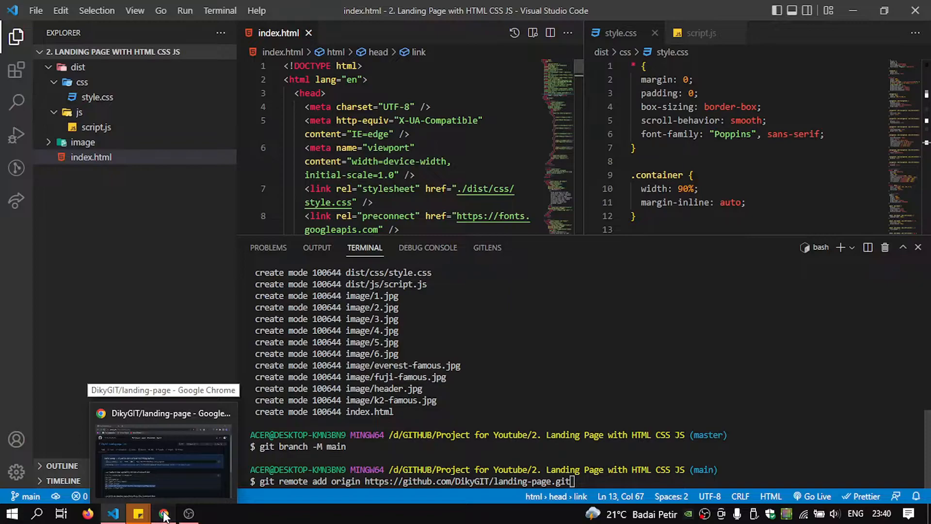
{"action": "left_click", "coordinate": [163, 461]}
{"action": "left_click", "coordinate": [194, 36]}
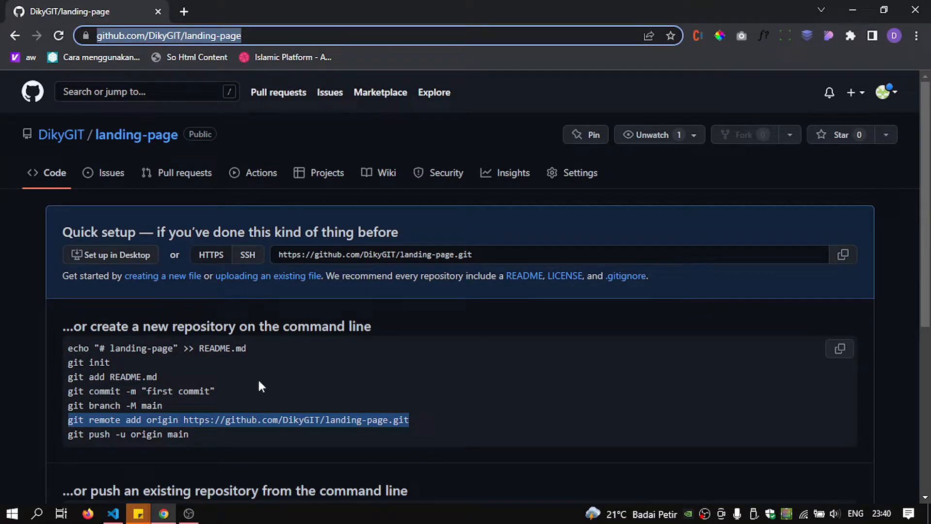
{"action": "left_click", "coordinate": [457, 417]}
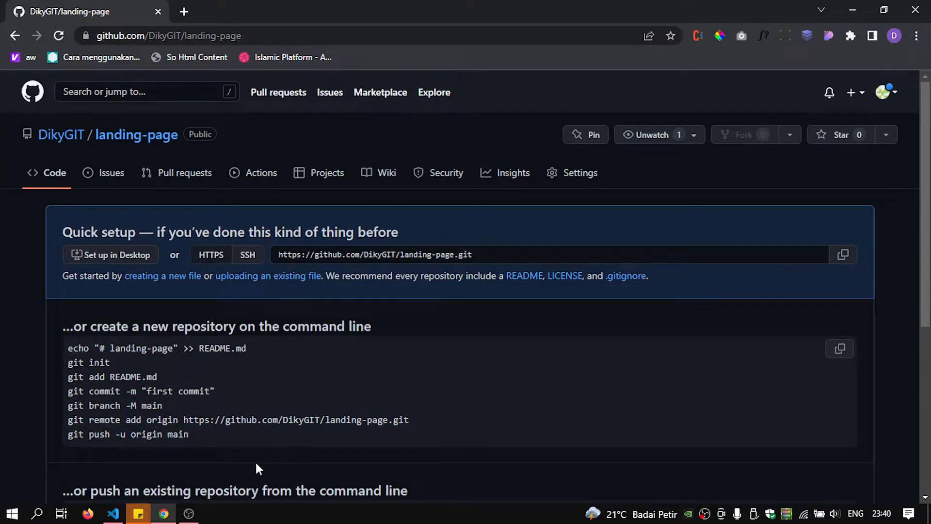
{"action": "left_click", "coordinate": [113, 513]}
{"action": "key", "text": "ctrl+v"}
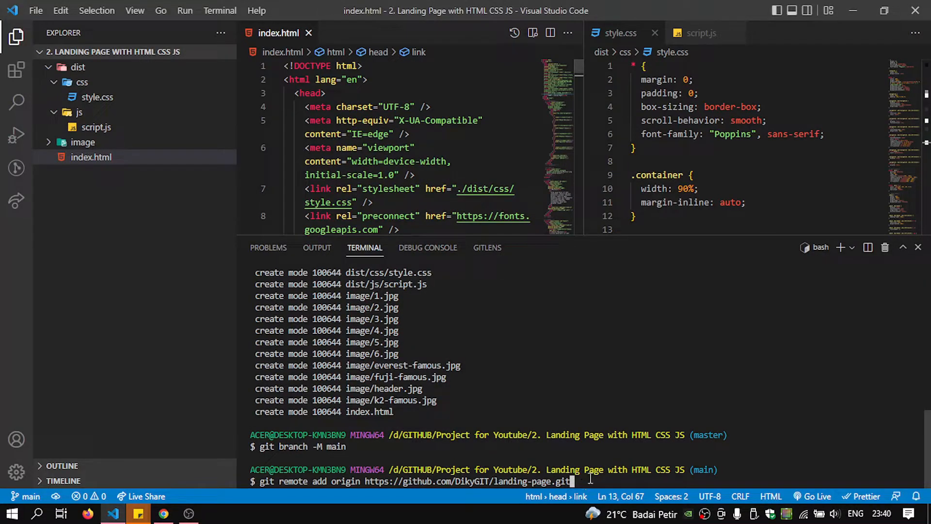
{"action": "key", "text": "Return"}
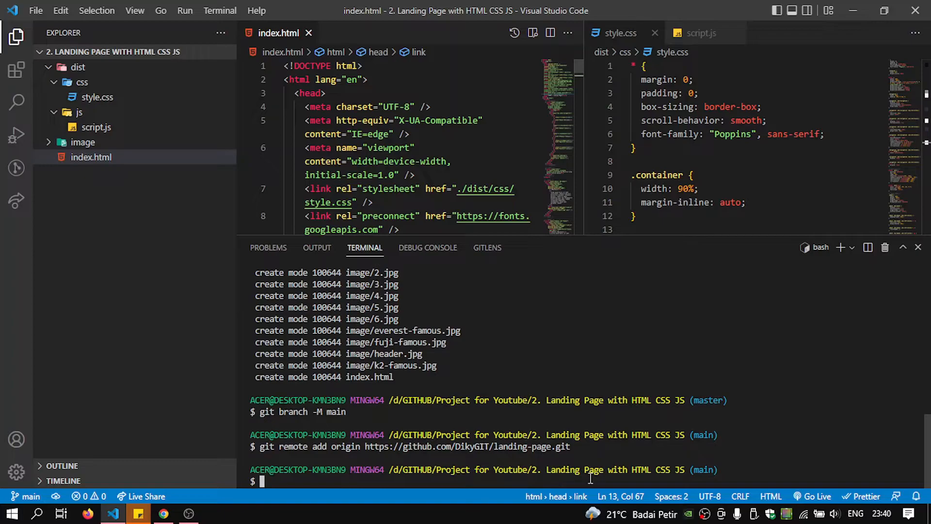
- Push the commit by running git push -u origin main in Visual Studio Code, copied from GitHub's setup instructions in Chrome
{"action": "left_click", "coordinate": [164, 513]}
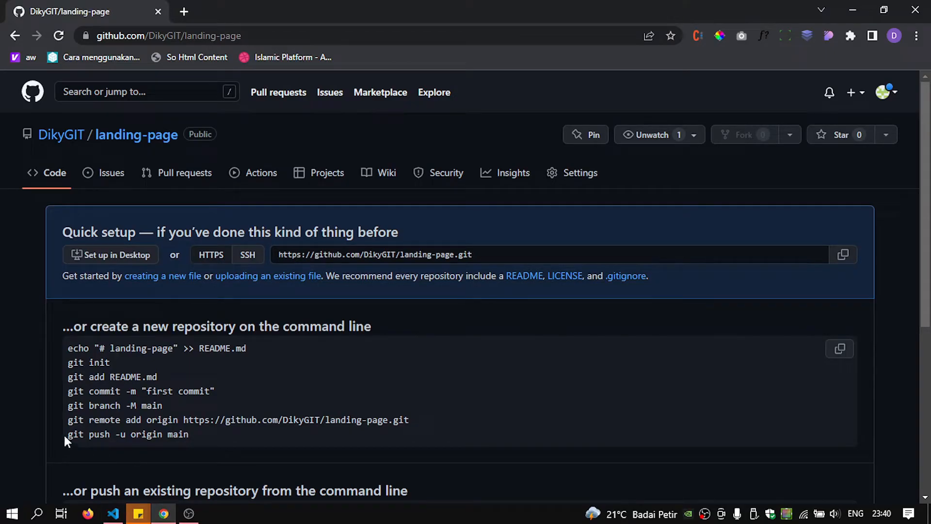
{"action": "left_click_drag", "start_coordinate": [64, 435], "coordinate": [184, 438]}
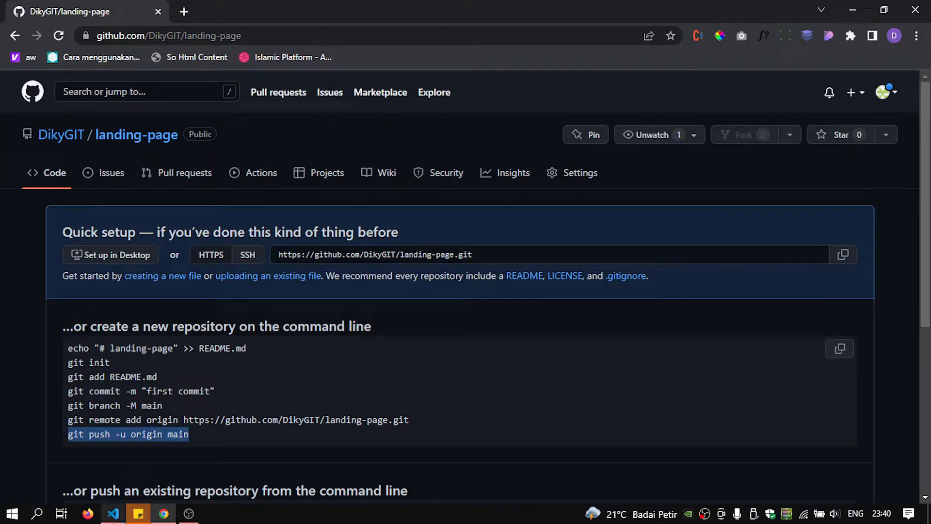
{"action": "left_click", "coordinate": [113, 513]}
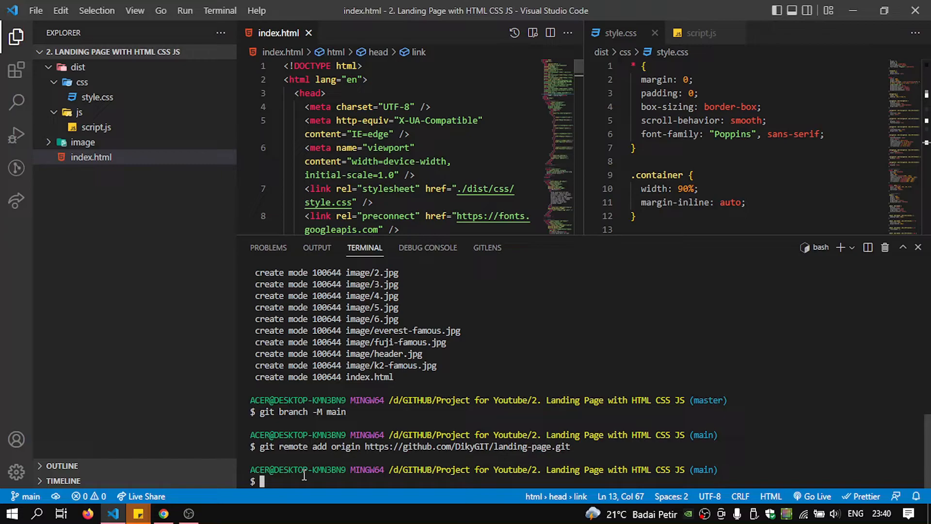
{"action": "type", "text": "git push -u origin main"}
{"action": "key", "text": "Return"}
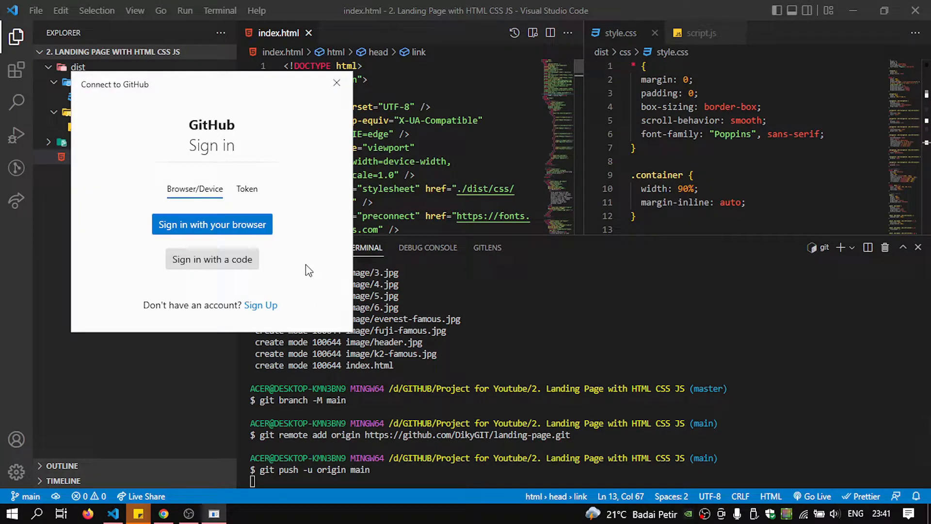
- Authorize the push by signing in to GitHub through the browser, close the authentication page in Chrome and return to Visual Studio Code
{"action": "left_click", "coordinate": [213, 227]}
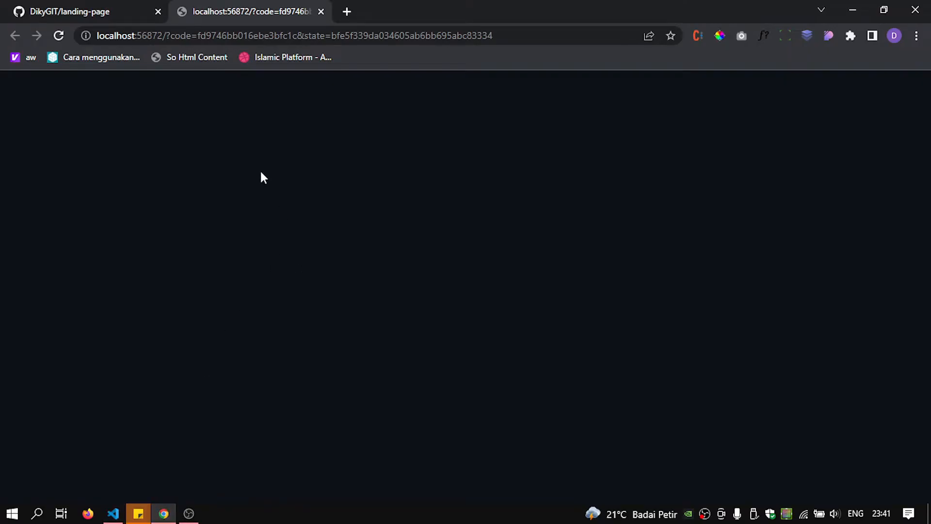
{"action": "left_click", "coordinate": [321, 11]}
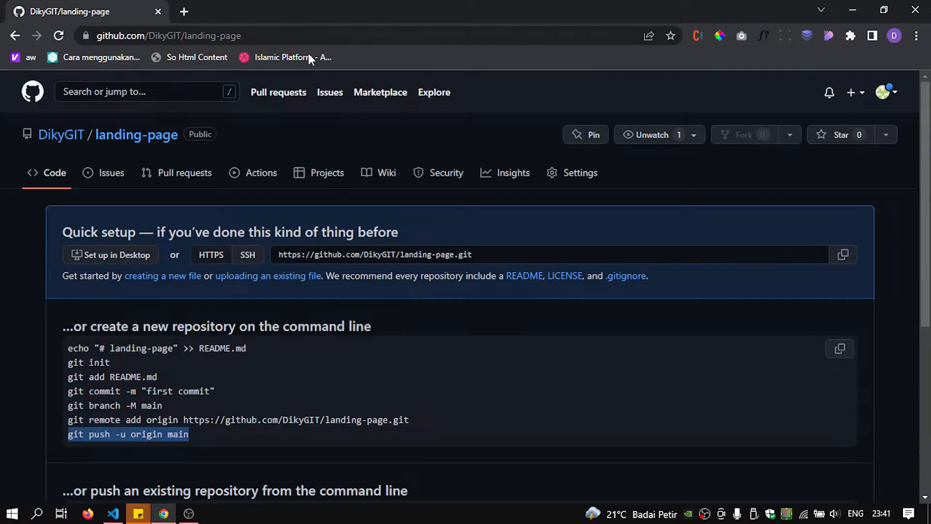
{"action": "left_click", "coordinate": [115, 514]}
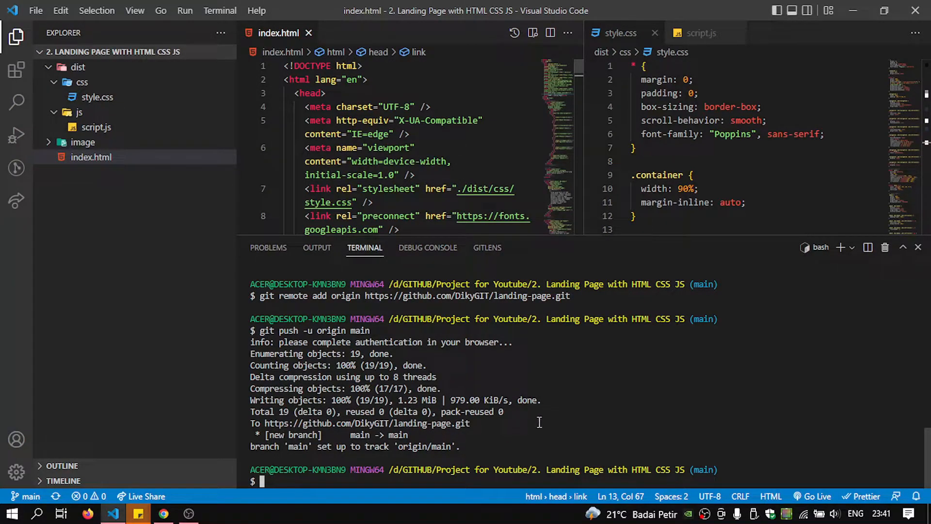
- Run git status in the terminal to check the main branch against origin/main
{"action": "type", "text": "git status"}
{"action": "key", "text": "Return"}
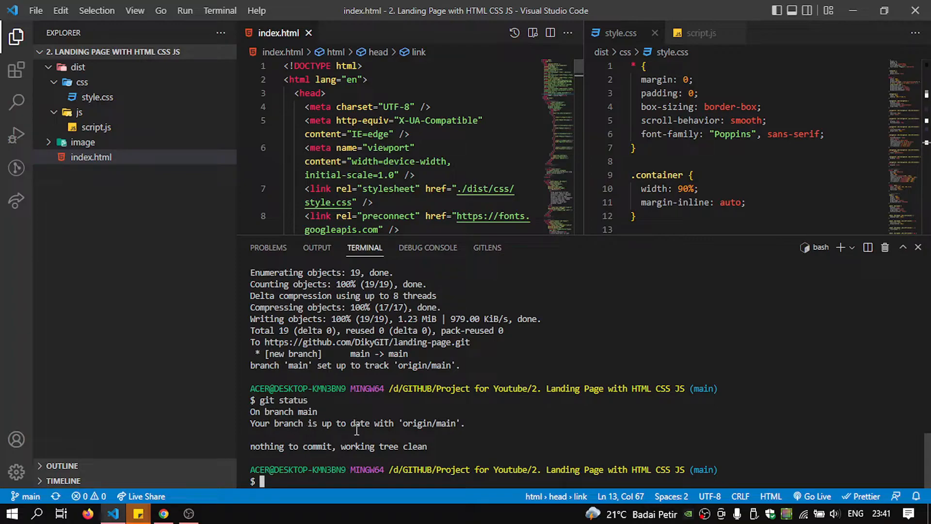
{"action": "left_click_drag", "start_coordinate": [250, 423], "coordinate": [259, 425]}
{"action": "left_click", "coordinate": [291, 425]}
- Switch to Chrome and reload the landing-page repository on GitHub to check the pushed files
{"action": "left_click", "coordinate": [163, 514]}
{"action": "left_click", "coordinate": [345, 390]}
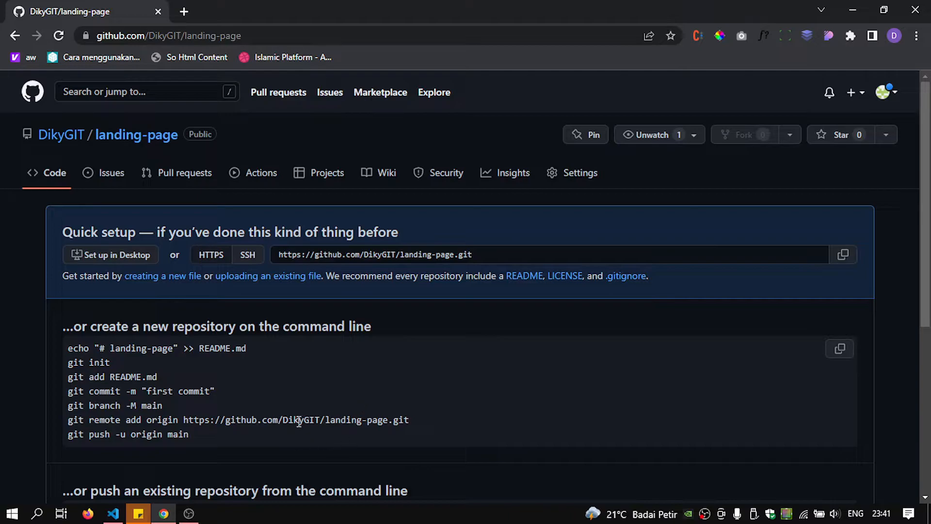
{"action": "left_click", "coordinate": [60, 37]}
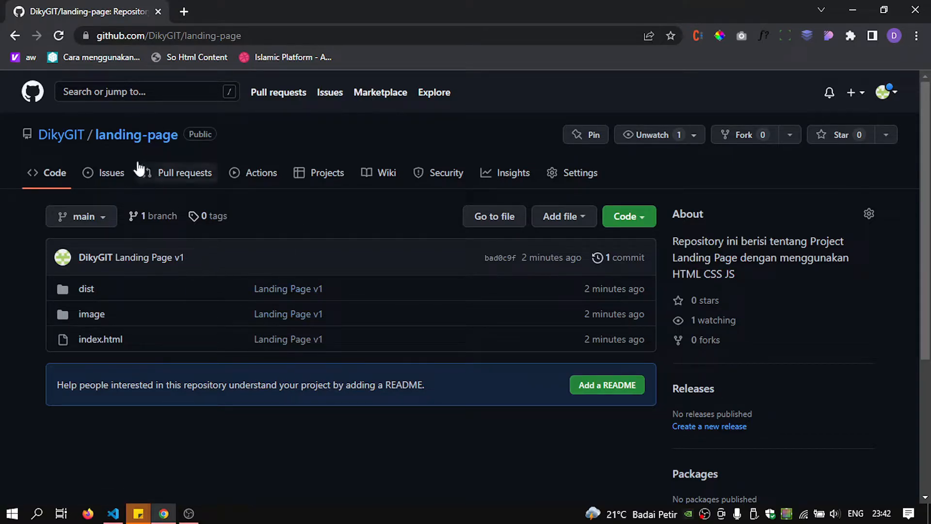
{"action": "left_click", "coordinate": [140, 136]}
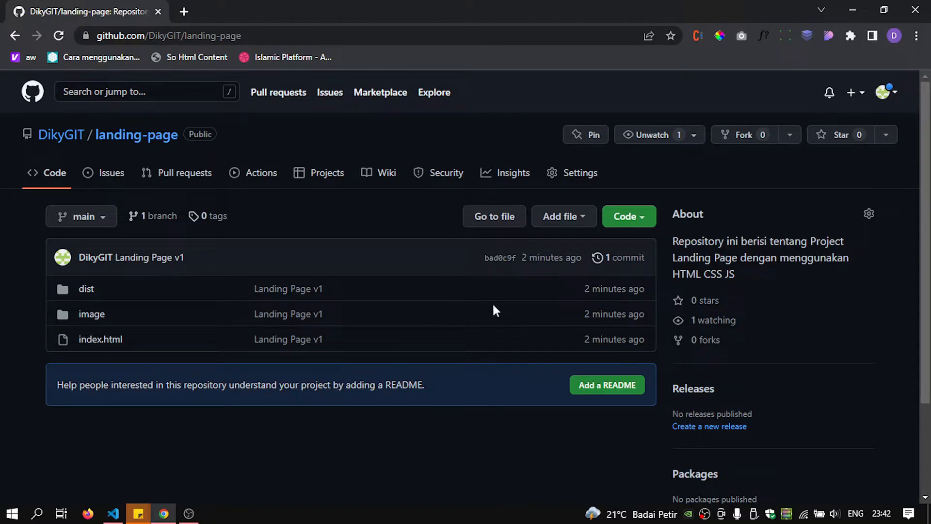
- Open the landing-page repository's settings and look through the general options, from features and pull requests to the Danger Zone
{"action": "left_click", "coordinate": [585, 174]}
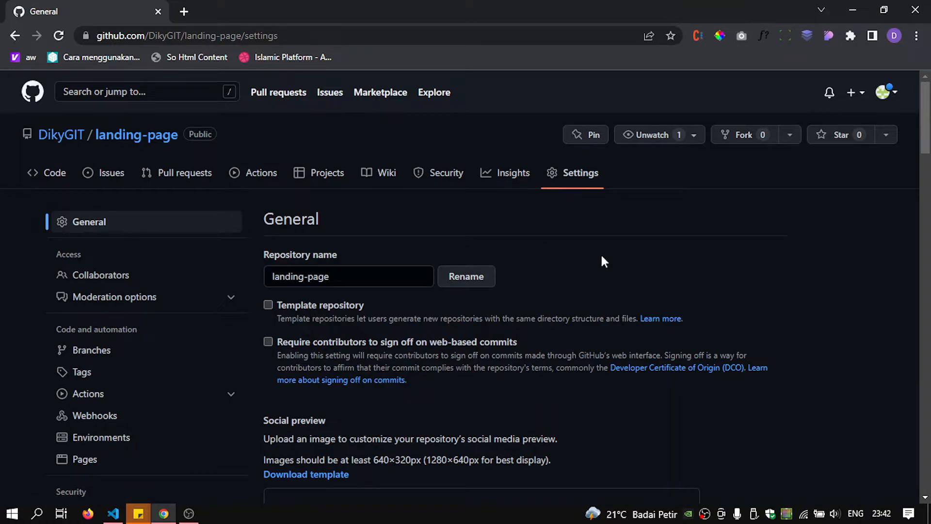
{"action": "scroll", "coordinate": [706, 280], "scroll_direction": "down", "scroll_amount": 15}
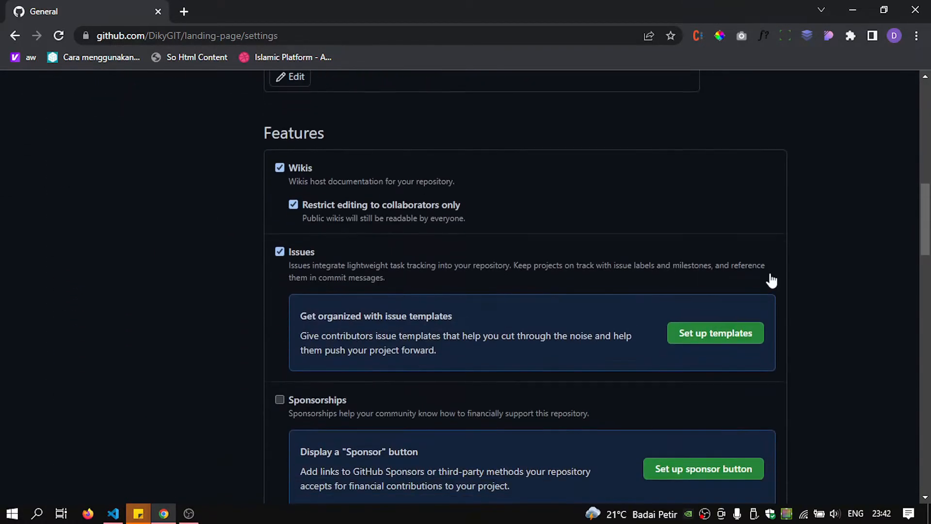
{"action": "scroll", "coordinate": [812, 278], "scroll_direction": "down", "scroll_amount": 13}
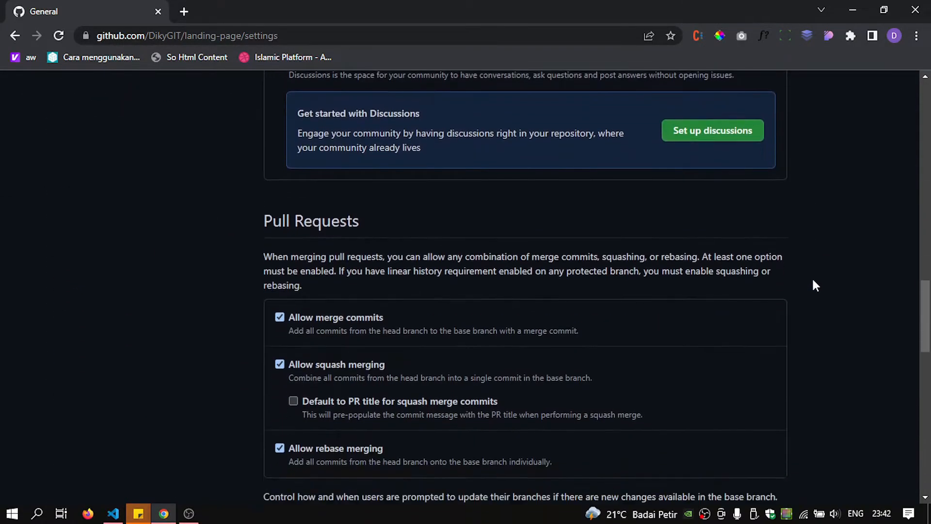
{"action": "scroll", "coordinate": [813, 280], "scroll_direction": "down", "scroll_amount": 11}
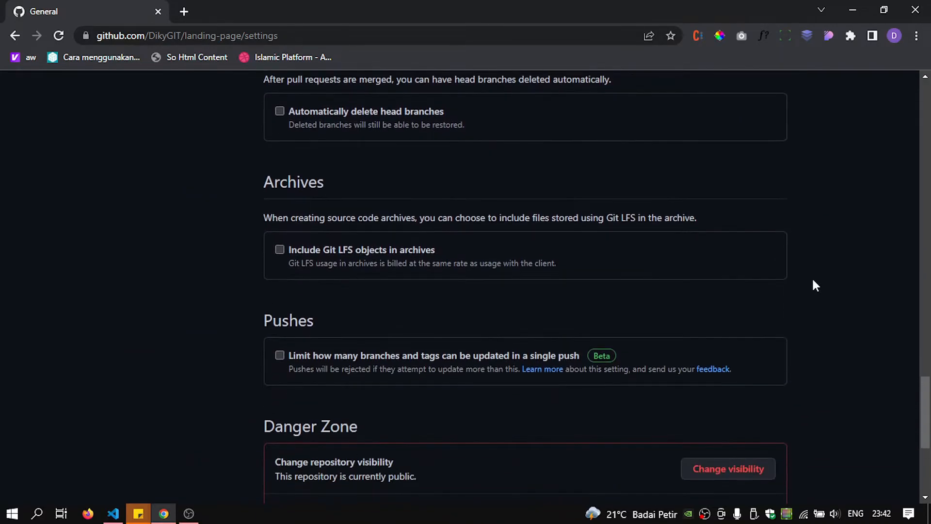
{"action": "scroll", "coordinate": [813, 280], "scroll_direction": "up", "scroll_amount": 7}
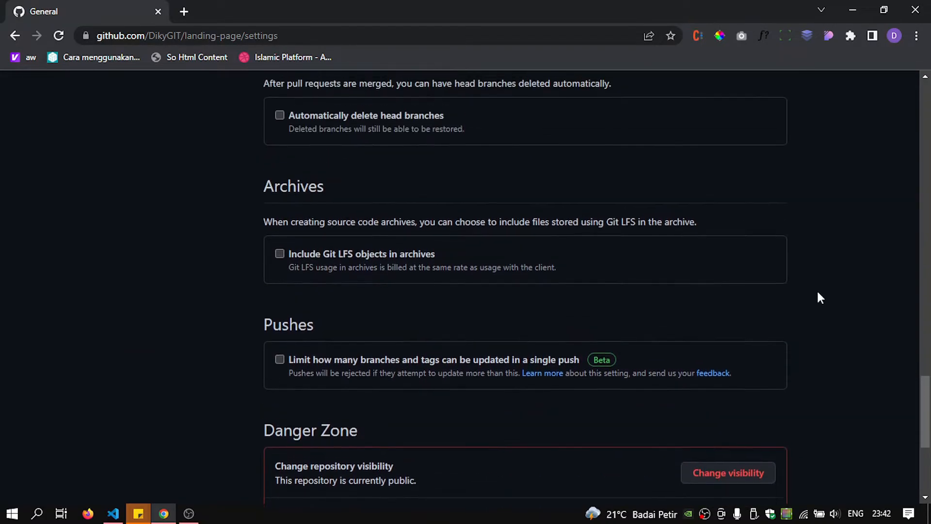
{"action": "scroll", "coordinate": [822, 304], "scroll_direction": "up", "scroll_amount": 7}
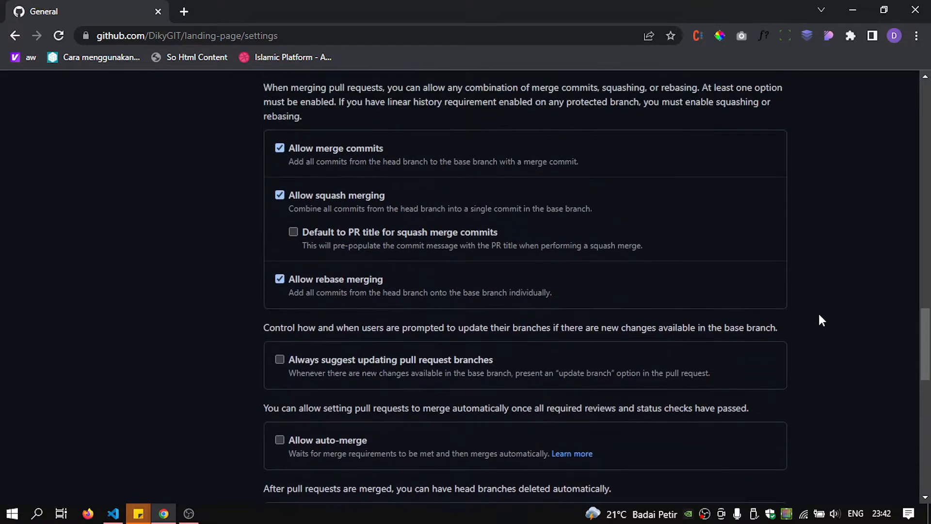
{"action": "scroll", "coordinate": [818, 325], "scroll_direction": "up", "scroll_amount": 10}
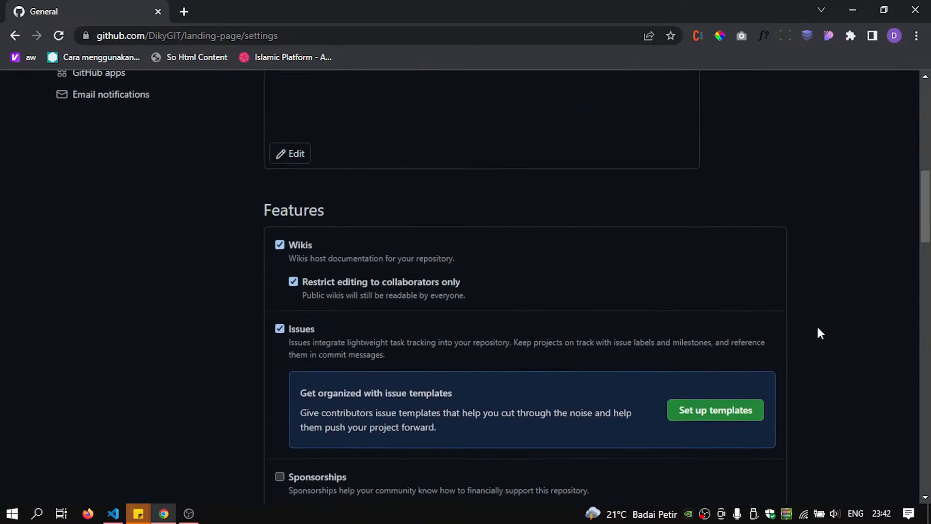
{"action": "scroll", "coordinate": [291, 291], "scroll_direction": "up", "scroll_amount": 2}
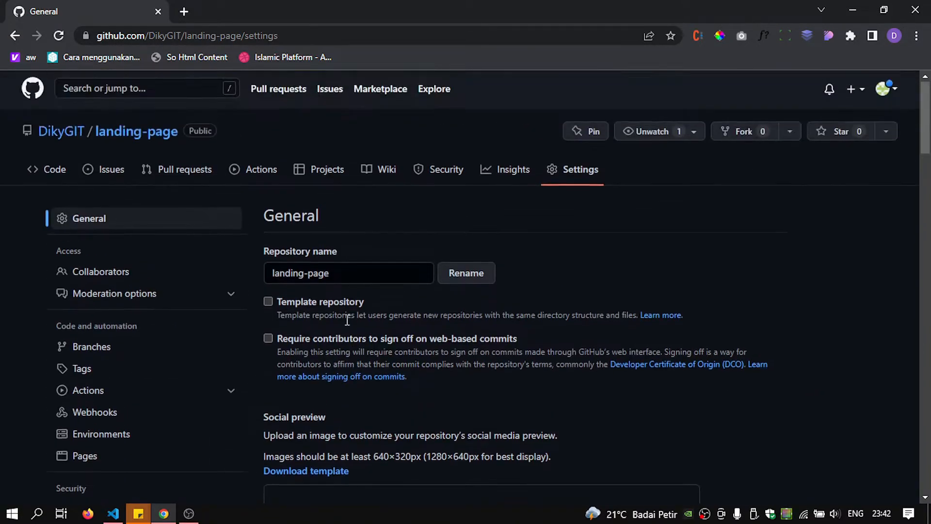
- Enable GitHub Pages for the repository with the main branch and / (root) folder as the source, and save it
{"action": "scroll", "coordinate": [80, 397], "scroll_direction": "down", "scroll_amount": 2}
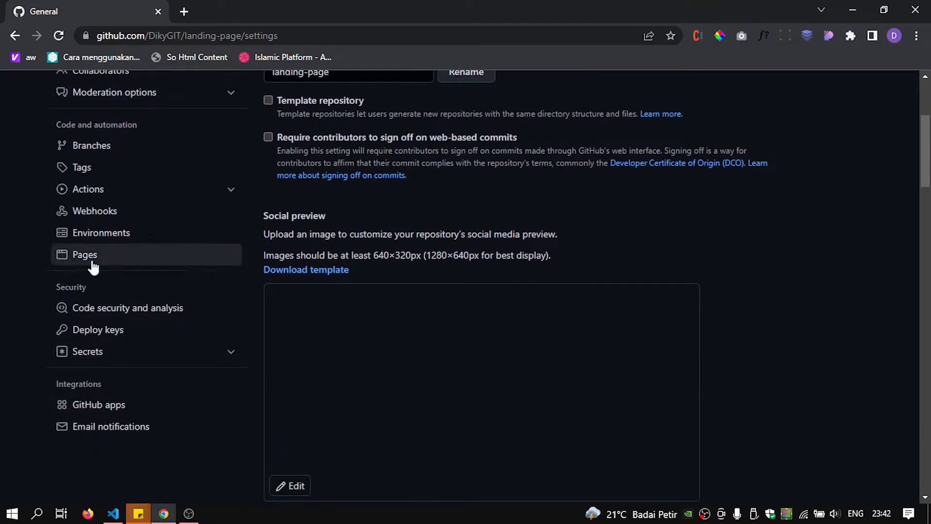
{"action": "scroll", "coordinate": [105, 301], "scroll_direction": "up", "scroll_amount": 1}
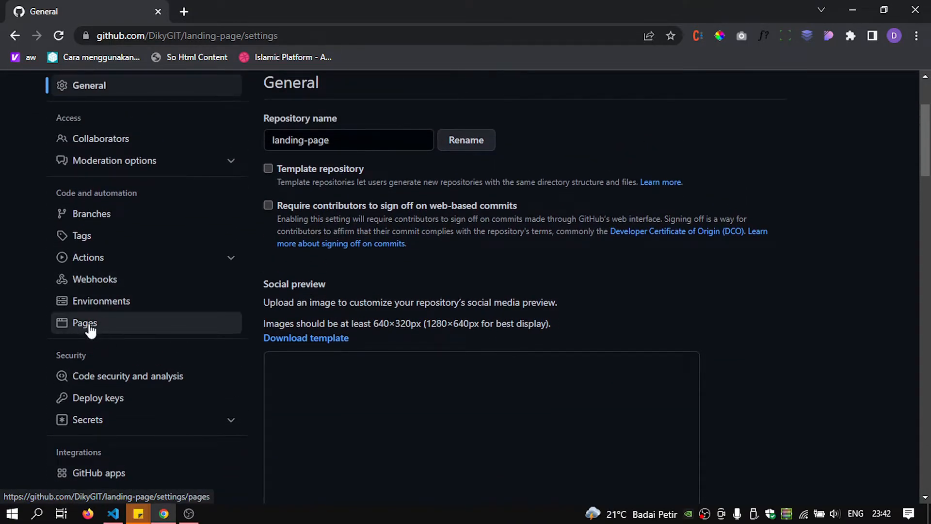
{"action": "left_click", "coordinate": [100, 329]}
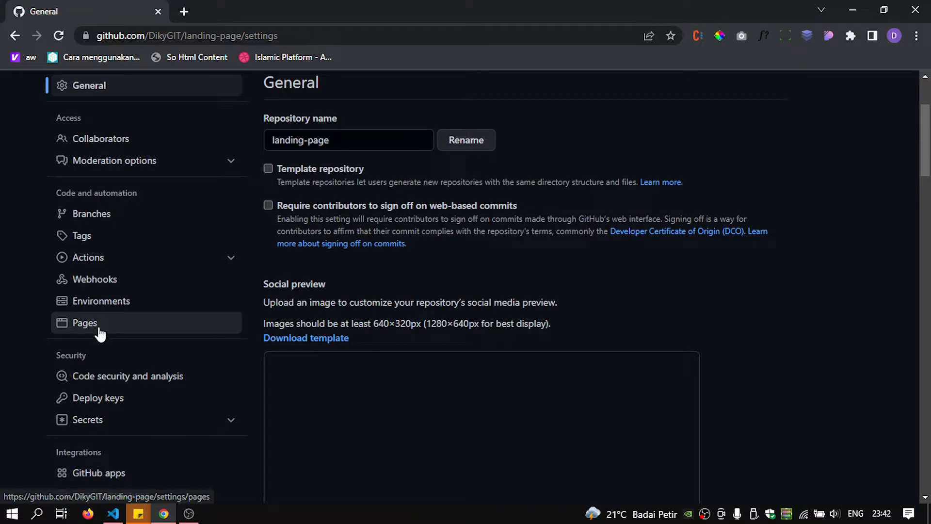
{"action": "left_click", "coordinate": [84, 323]}
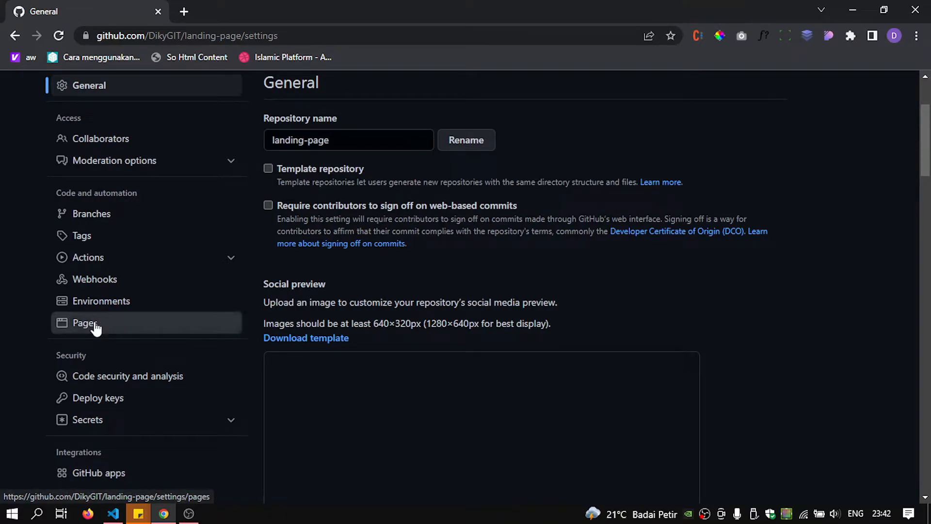
{"action": "scroll", "coordinate": [452, 293], "scroll_direction": "up", "scroll_amount": 1}
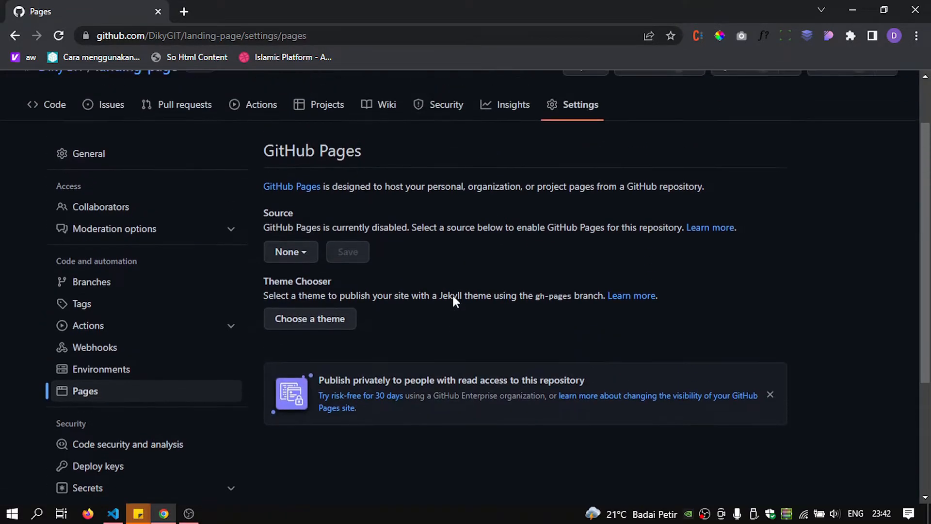
{"action": "left_click", "coordinate": [308, 257]}
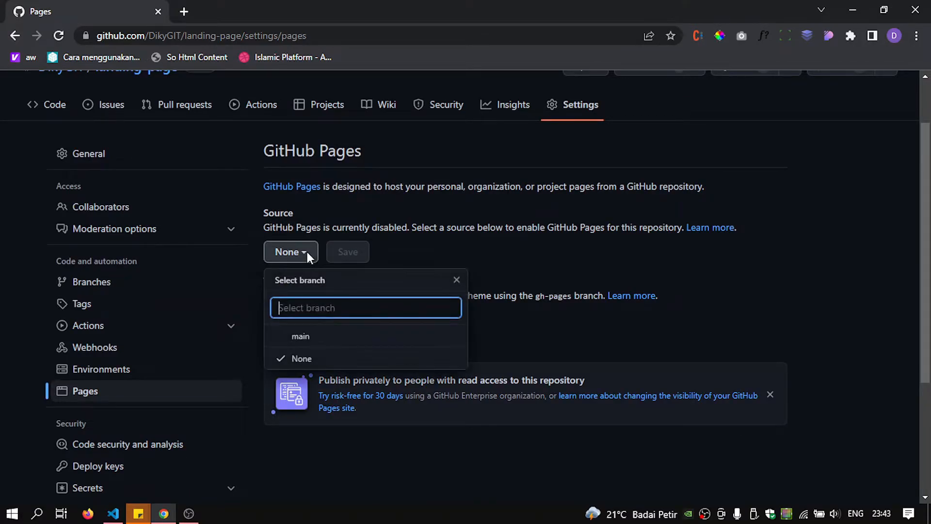
{"action": "left_click", "coordinate": [302, 336]}
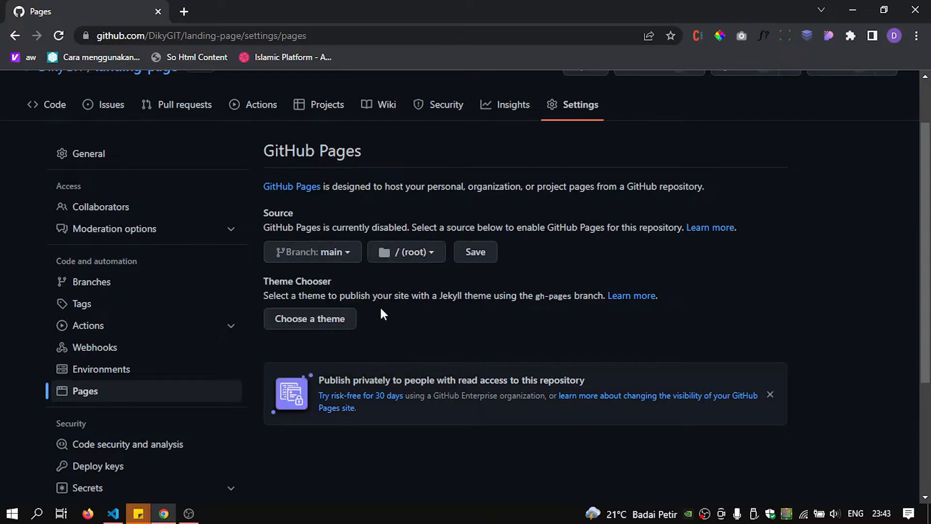
{"action": "left_click", "coordinate": [480, 256]}
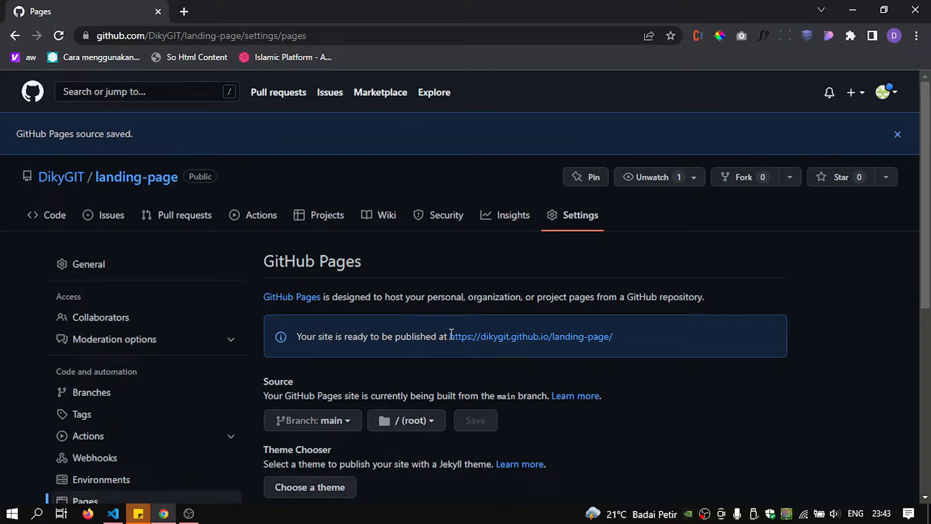
- Open the site address given in the GitHub Pages settings and reload the site
{"action": "left_click_drag", "start_coordinate": [449, 336], "coordinate": [615, 337]}
{"action": "left_click", "coordinate": [624, 338]}
{"action": "left_click", "coordinate": [543, 341], "text": "ctrl"}
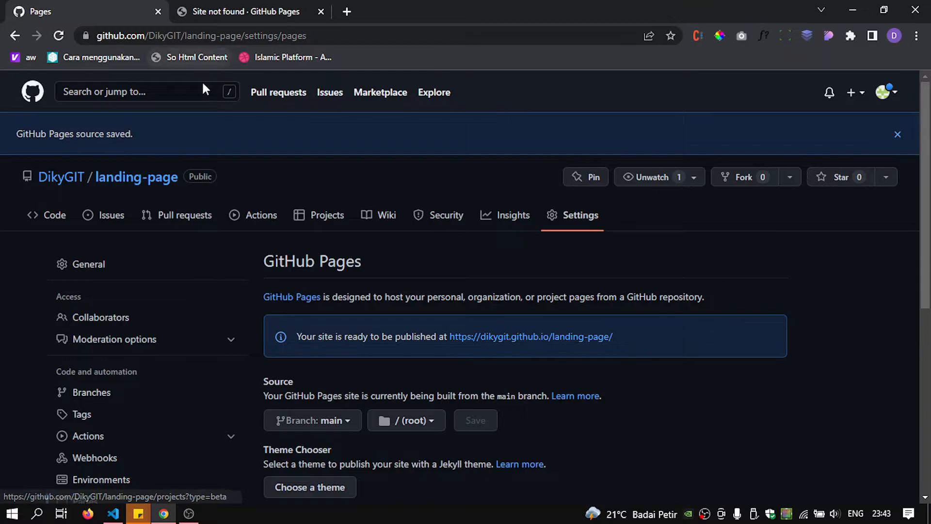
{"action": "left_click", "coordinate": [228, 11]}
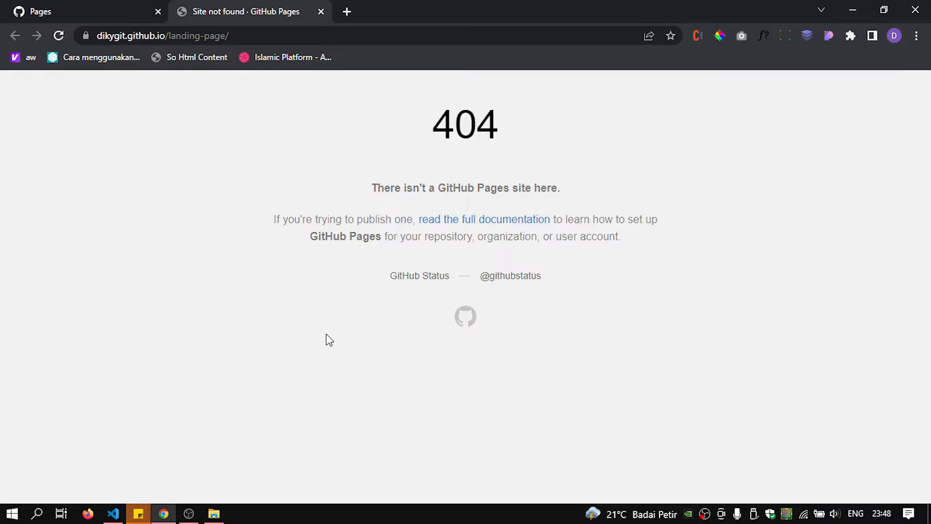
{"action": "key", "text": "F5"}
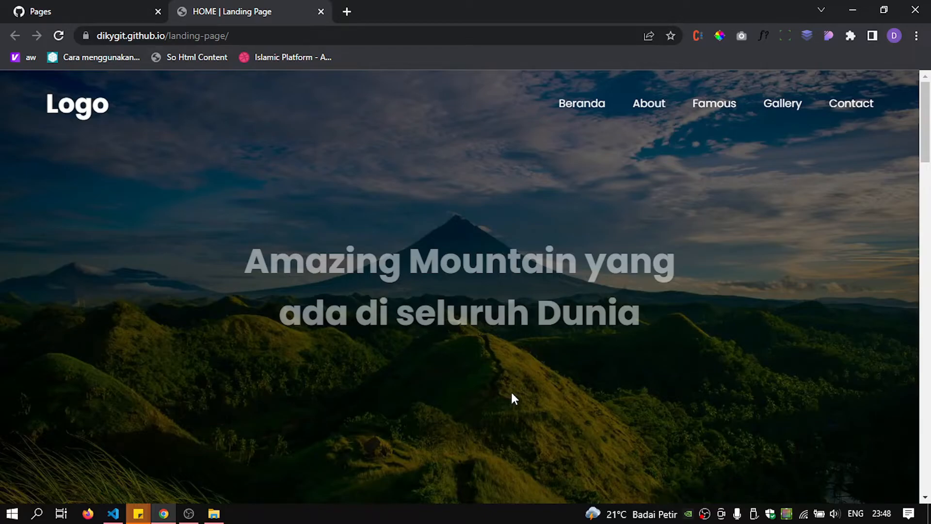
- Look through the published landing page's sections from the header down and back up
{"action": "scroll", "coordinate": [339, 398], "scroll_direction": "down", "scroll_amount": 1}
{"action": "scroll", "coordinate": [262, 369], "scroll_direction": "up", "scroll_amount": 1}
{"action": "scroll", "coordinate": [247, 344], "scroll_direction": "down", "scroll_amount": 3}
{"action": "scroll", "coordinate": [233, 347], "scroll_direction": "up", "scroll_amount": 3}
{"action": "scroll", "coordinate": [679, 334], "scroll_direction": "down", "scroll_amount": 10}
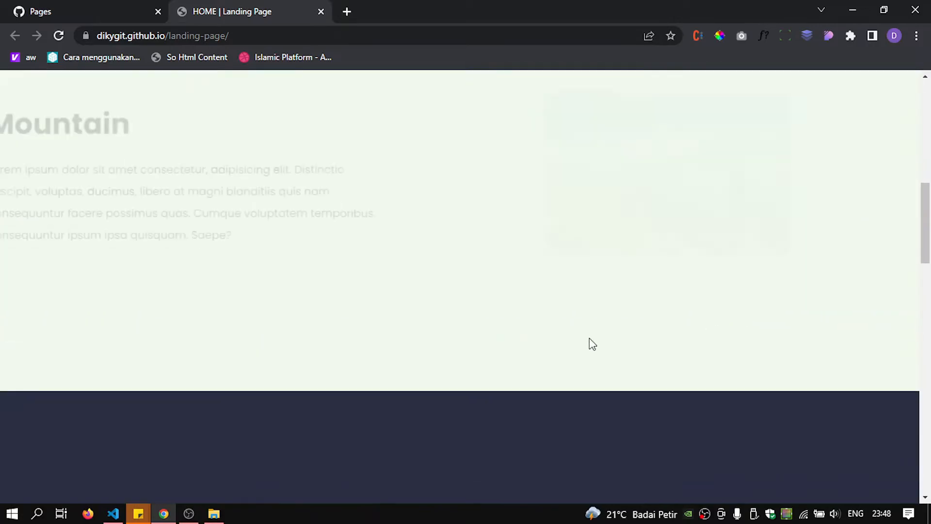
{"action": "scroll", "coordinate": [604, 344], "scroll_direction": "down", "scroll_amount": 6}
{"action": "scroll", "coordinate": [603, 351], "scroll_direction": "up", "scroll_amount": 15}
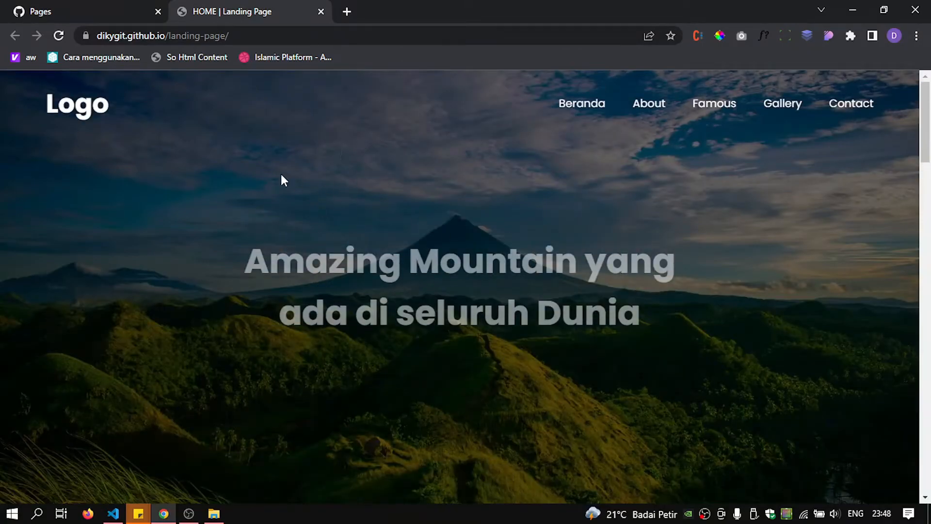
- Reload the GitHub Pages settings to check the publication status, and reopen the landing-page repository from the profile's repository list
{"action": "left_click", "coordinate": [84, 5]}
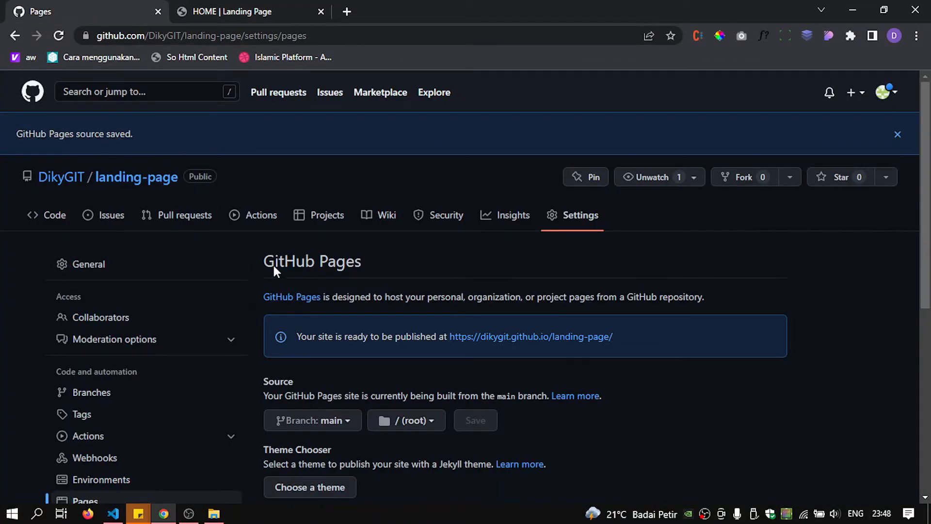
{"action": "left_click", "coordinate": [57, 35]}
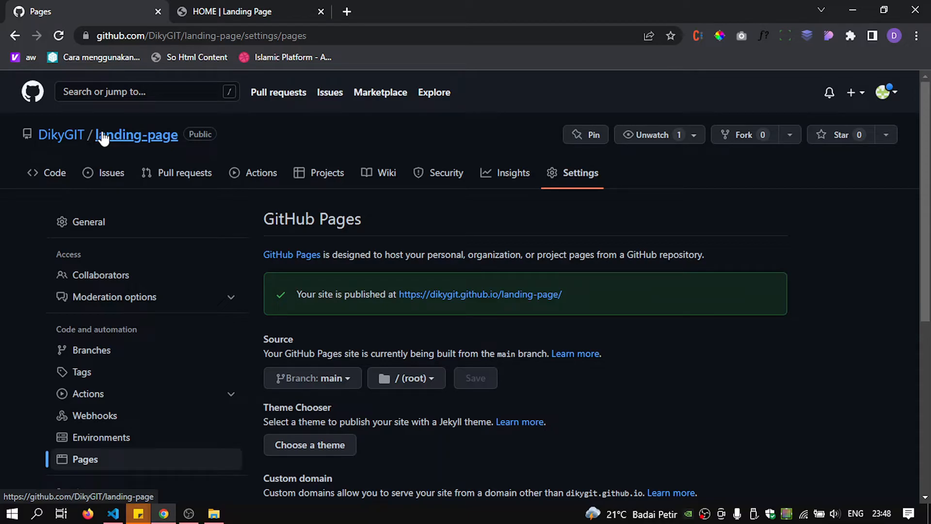
{"action": "left_click", "coordinate": [75, 140]}
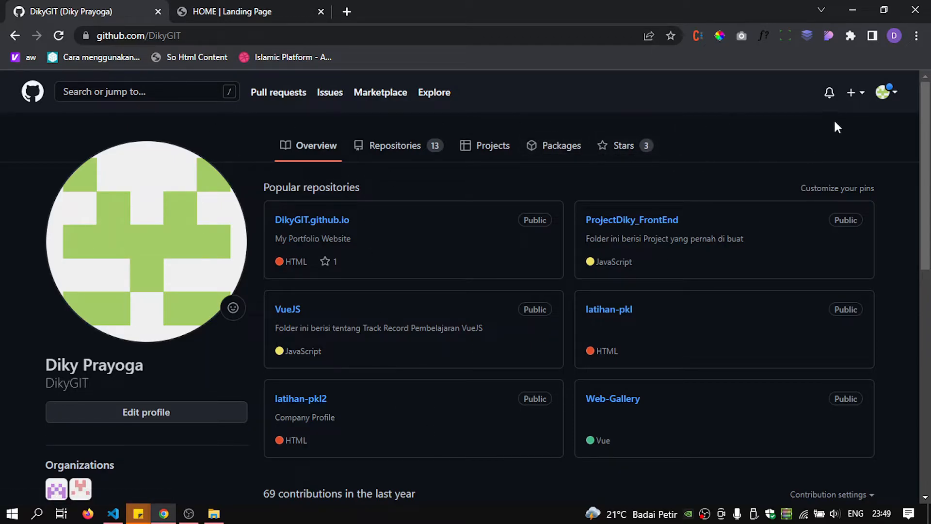
{"action": "left_click", "coordinate": [405, 151]}
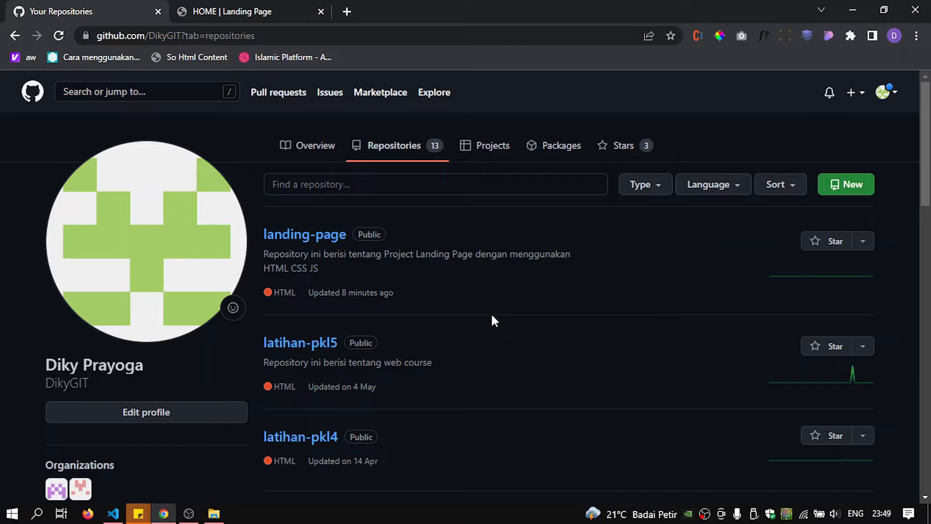
{"action": "left_click", "coordinate": [316, 237]}
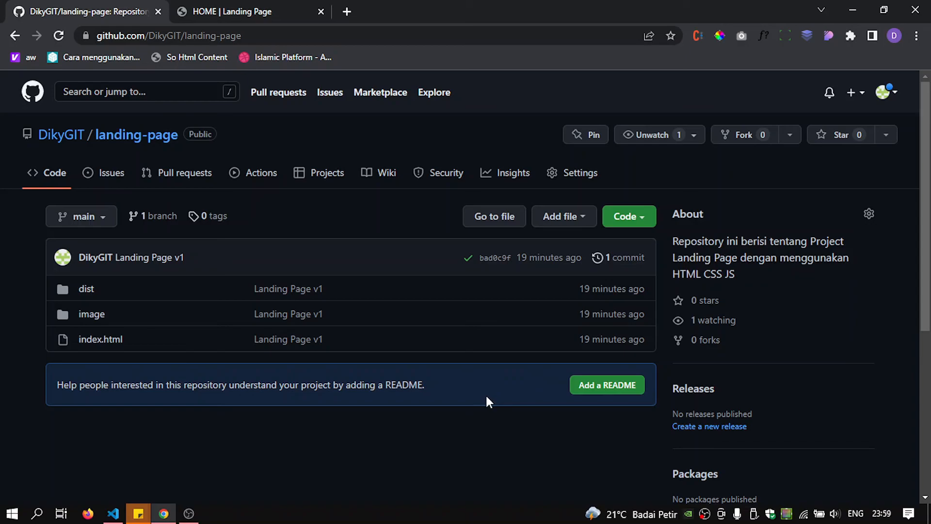
- Test the published site's address in a new browser tab, and close both tabs showing the site
{"action": "left_click", "coordinate": [250, 11]}
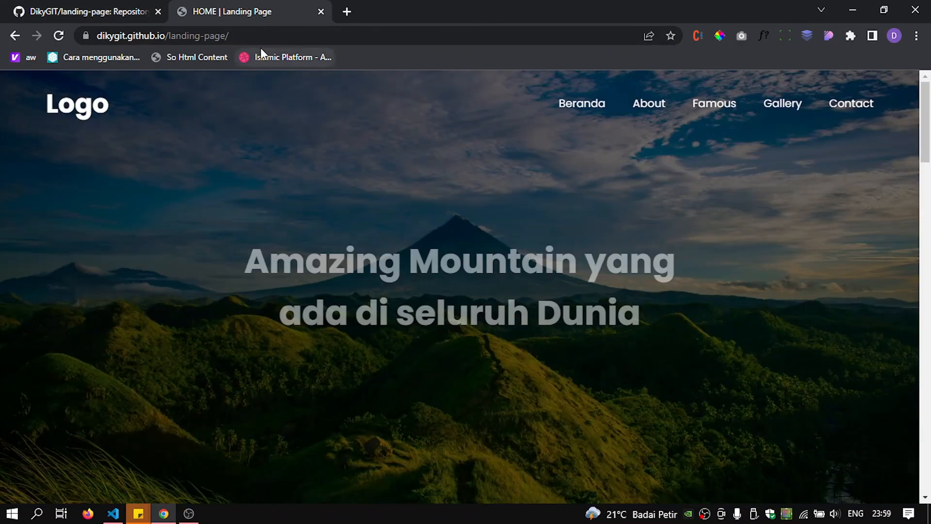
{"action": "left_click", "coordinate": [272, 35]}
{"action": "key", "text": "ctrl+c"}
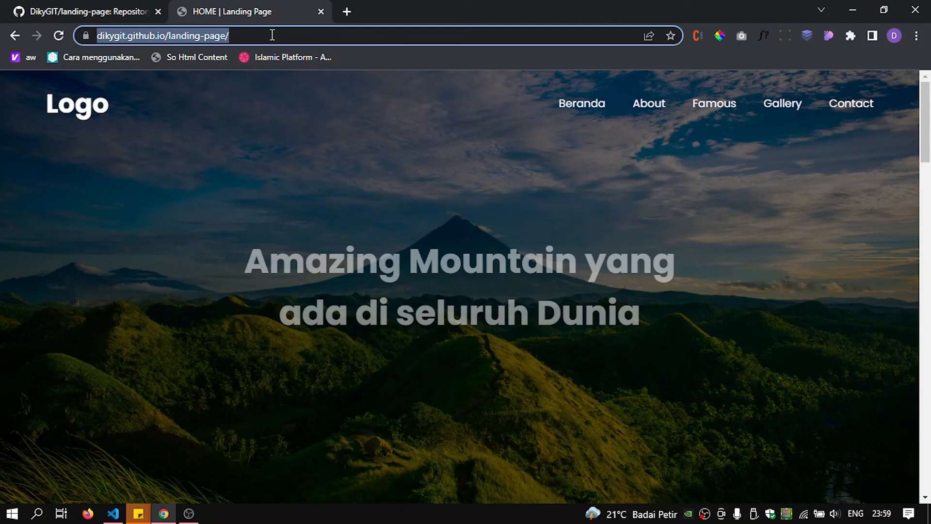
{"action": "left_click", "coordinate": [347, 12]}
{"action": "key", "text": "ctrl+v"}
{"action": "key", "text": "Return"}
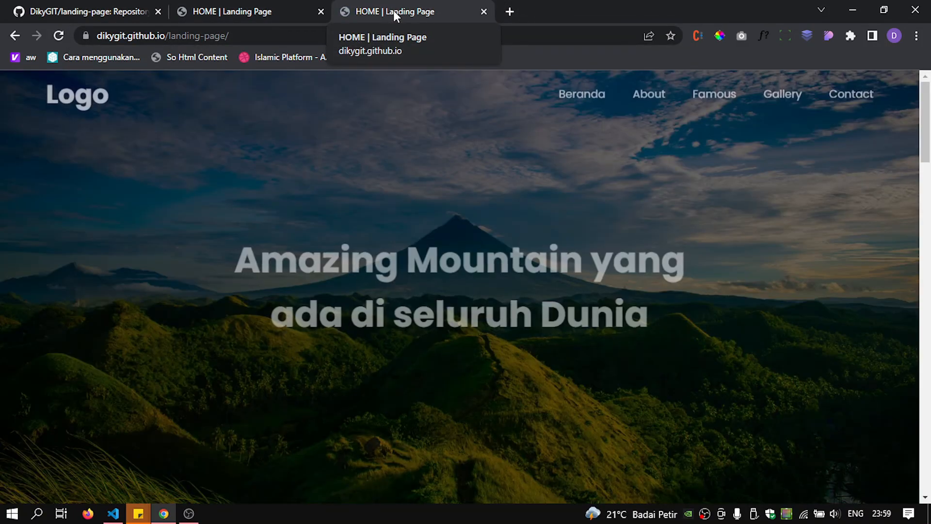
{"action": "key", "text": "ctrl+w"}
{"action": "key", "text": "ctrl+w"}
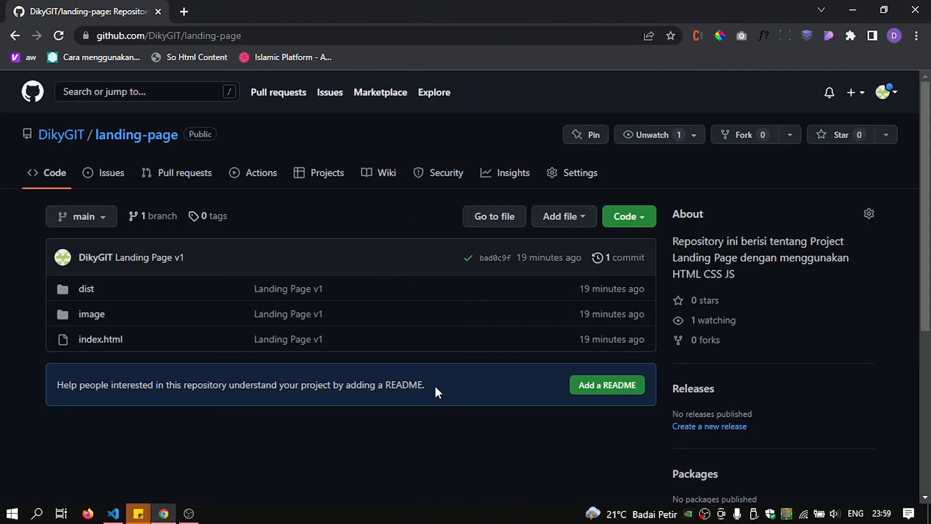